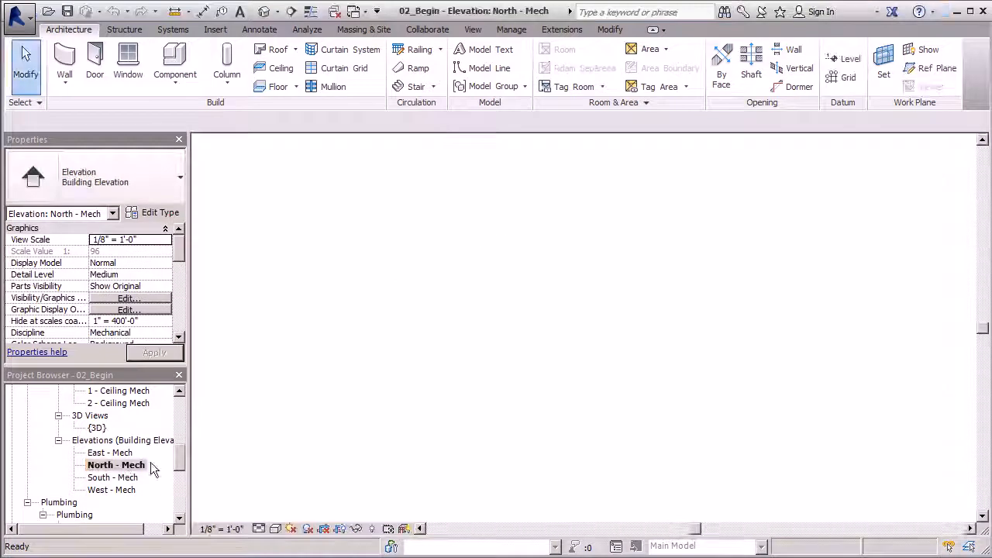
Examine the North - Mech elevation, looking over the house, its level lines and the section markers.
scroll(517, 314, "up", 3)
scroll(474, 313, "up", 3)
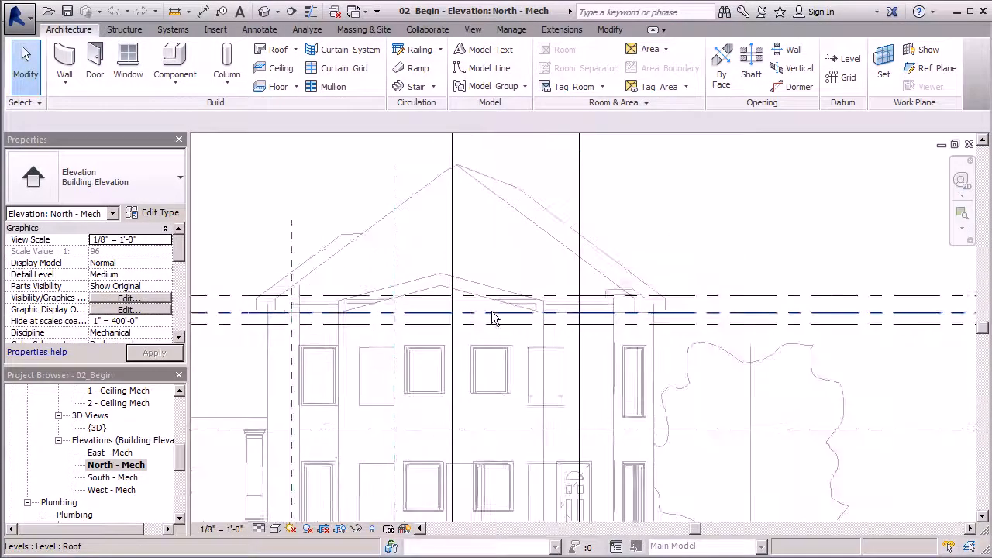
scroll(398, 255, "down", 3)
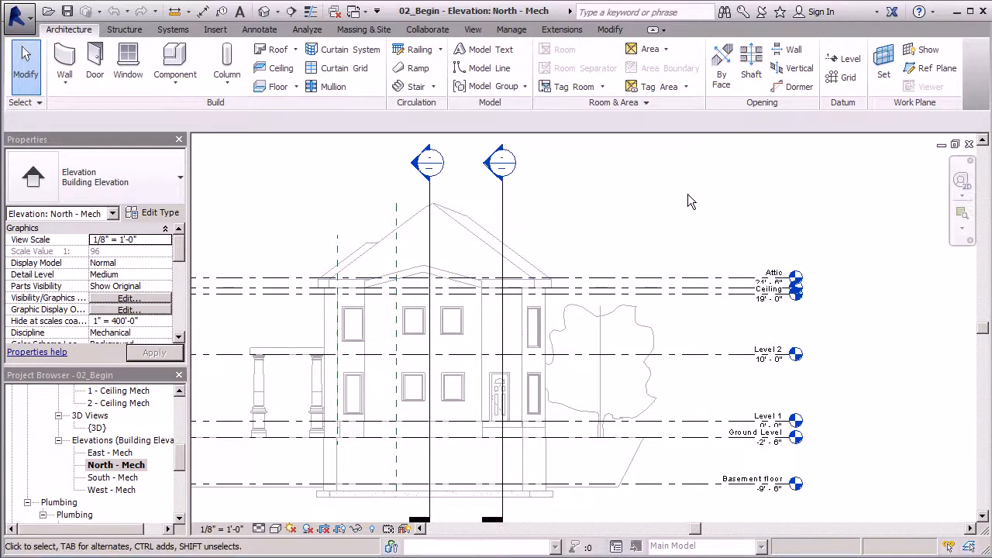
scroll(689, 194, "down", 2)
scroll(418, 419, "up", 4)
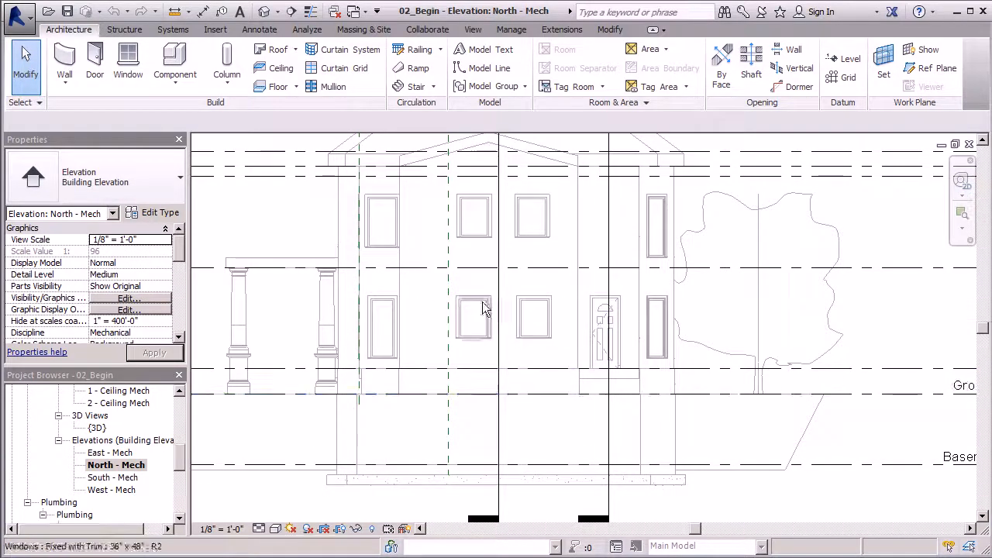
scroll(390, 488, "down", 2)
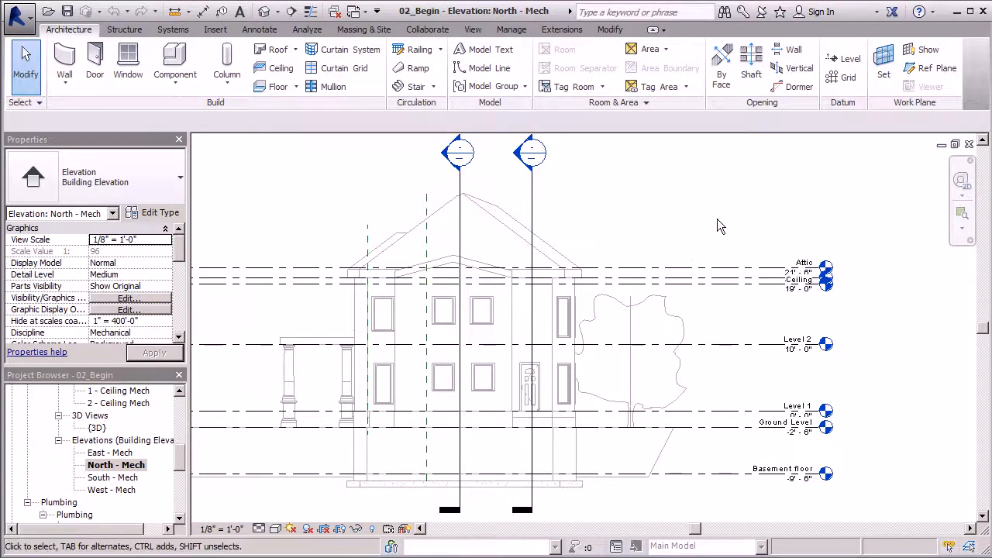
scroll(745, 202, "up", 2)
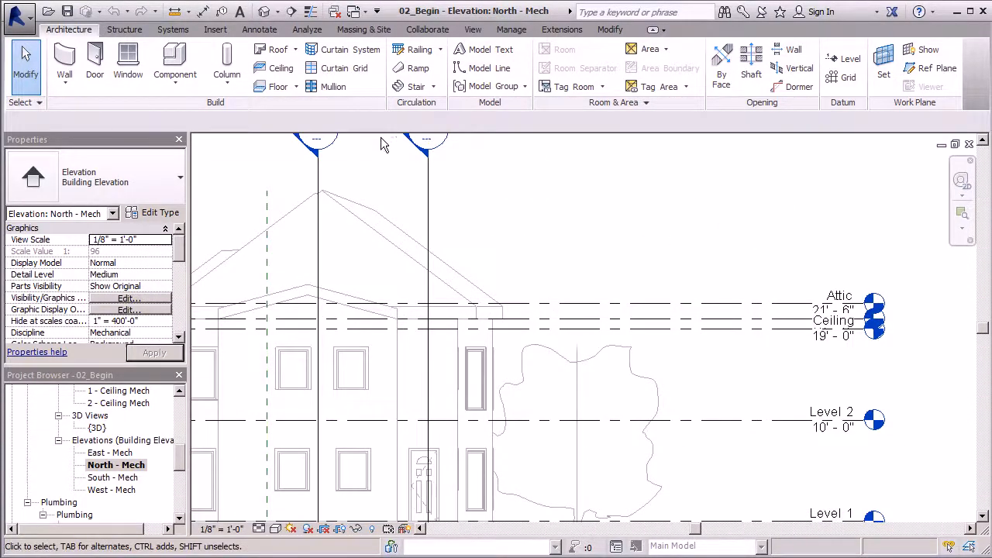
scroll(383, 165, "down", 1)
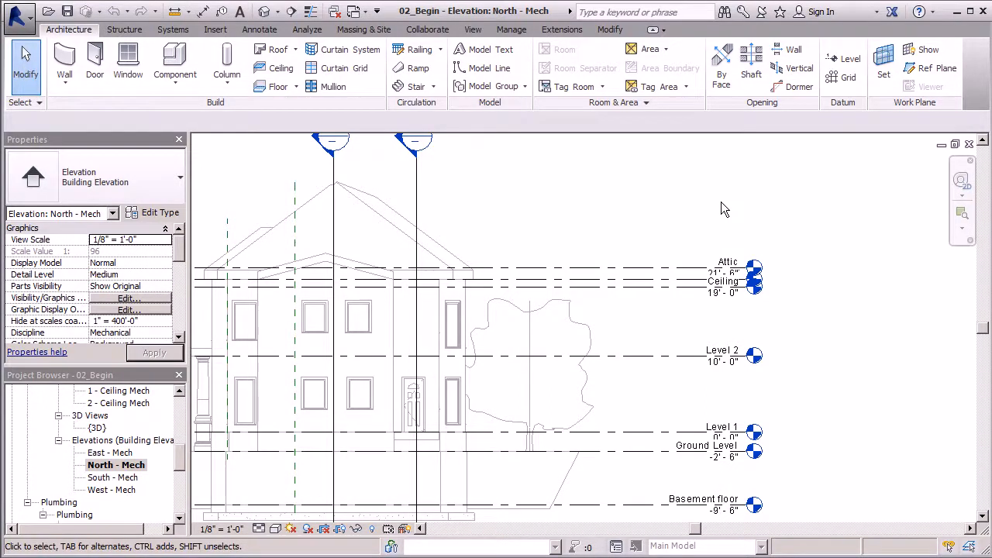
scroll(842, 279, "down", 2)
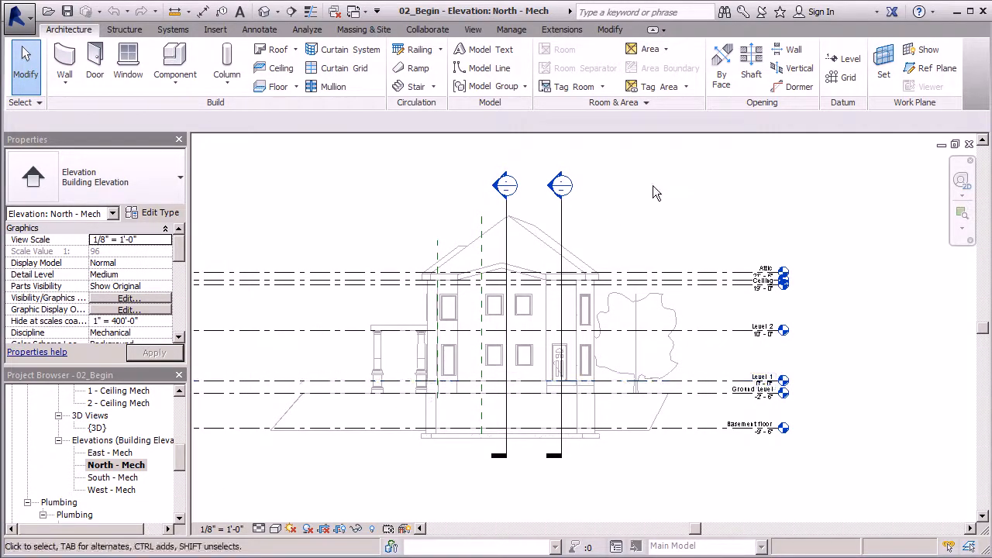
Open the default 3D view and inspect the house model with its porch and surrounding terrain.
left_click(265, 11)
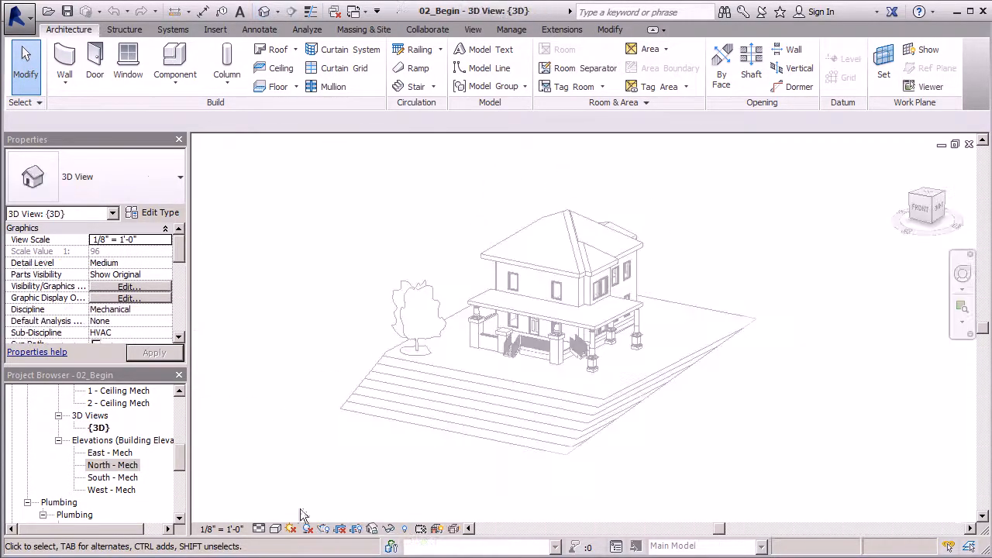
scroll(680, 224, "up", 1)
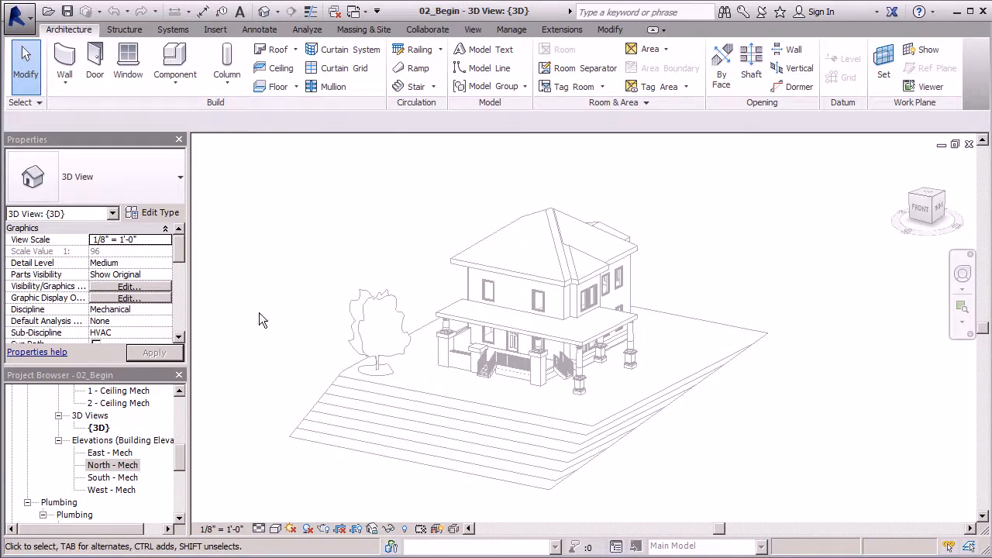
scroll(555, 348, "up", 5)
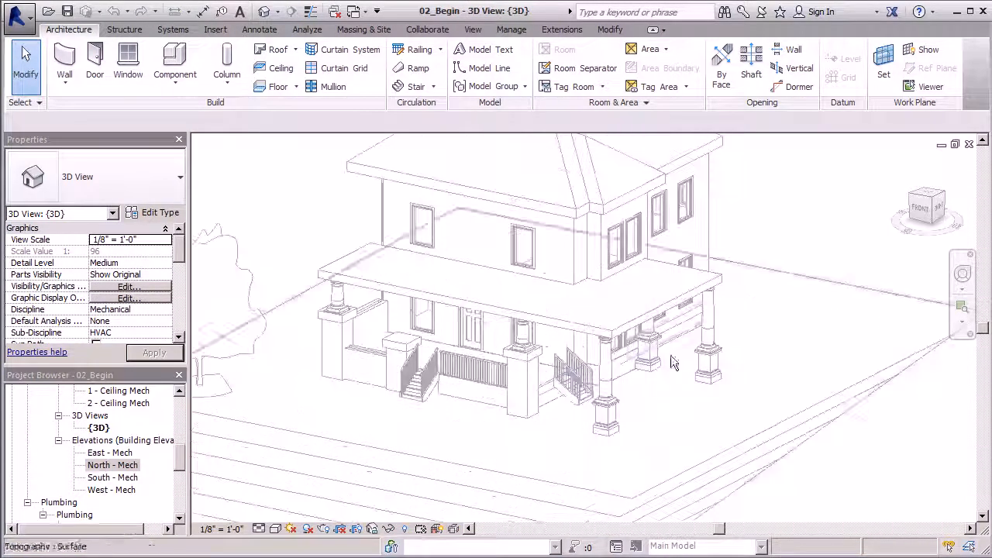
scroll(500, 345, "down", 4)
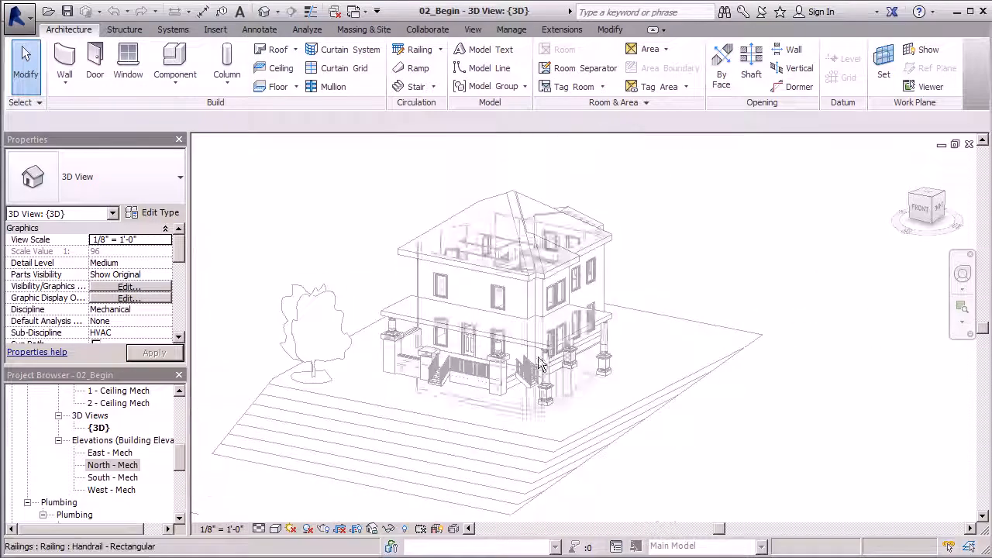
scroll(873, 256, "down", 2)
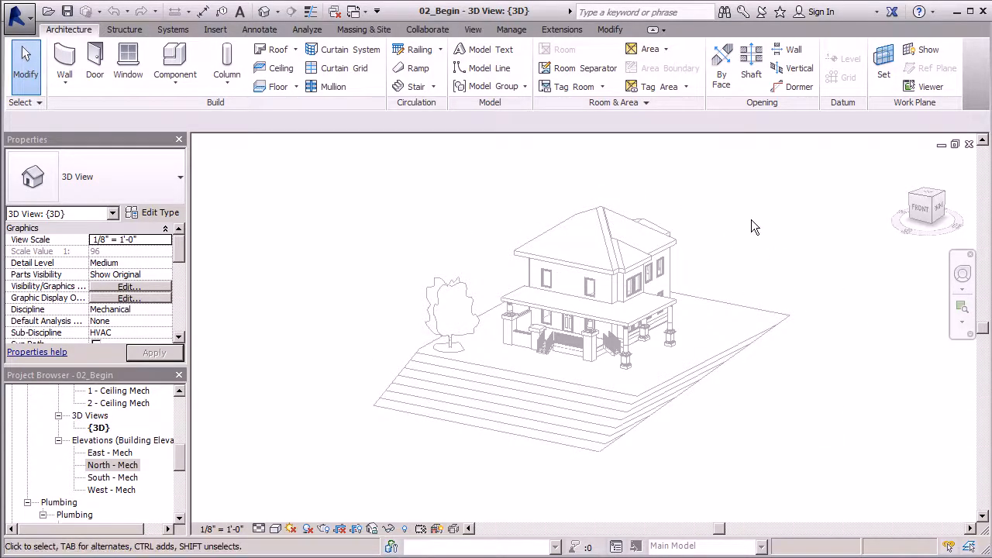
scroll(669, 252, "up", 4)
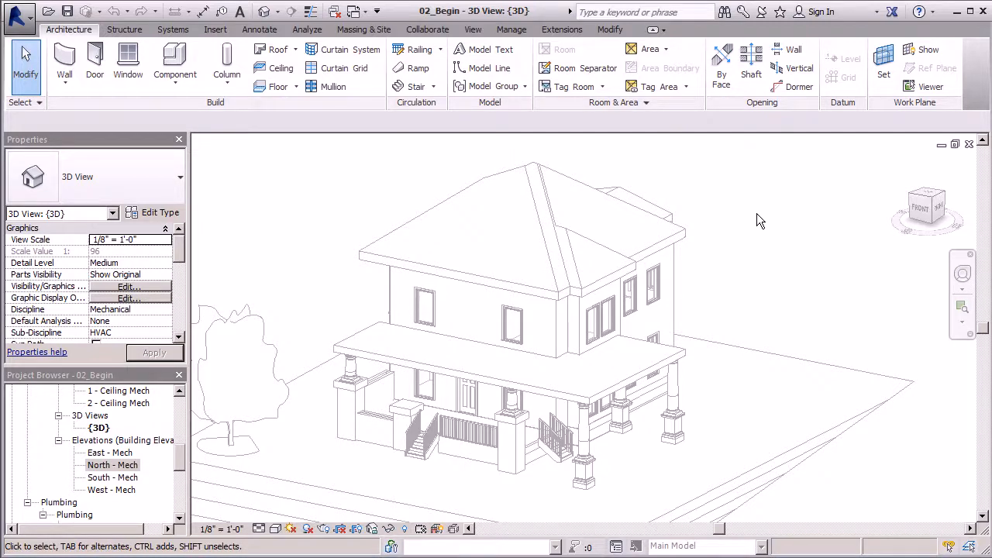
Open the HVAC floor plan 1 - Mech and bring the house layout into view.
left_click_drag(178, 462, 184, 423)
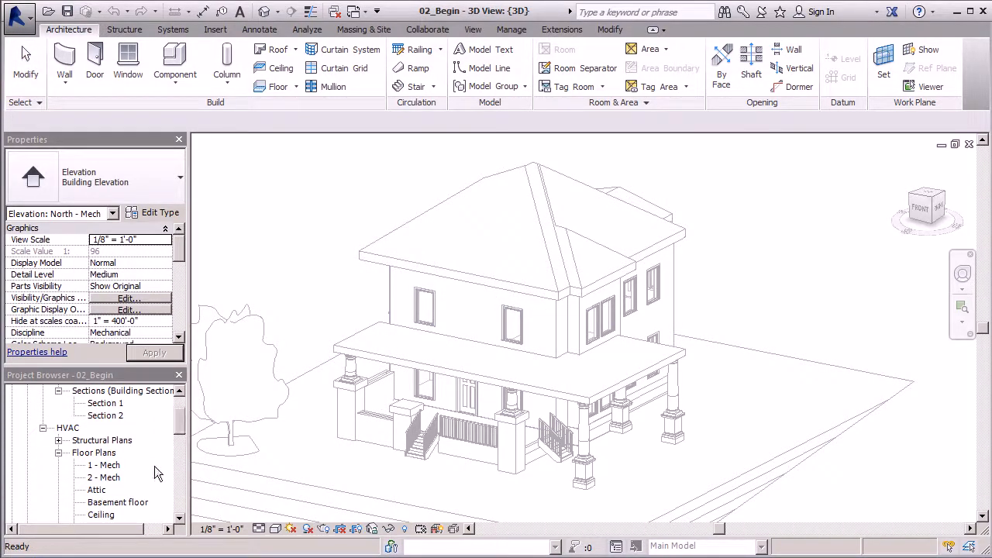
double_click(108, 467)
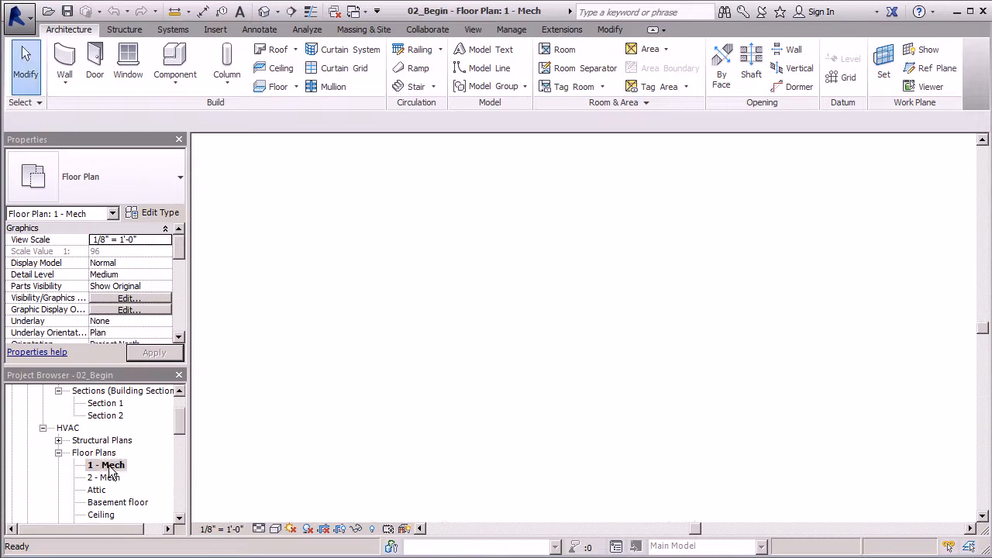
scroll(593, 268, "up", 2)
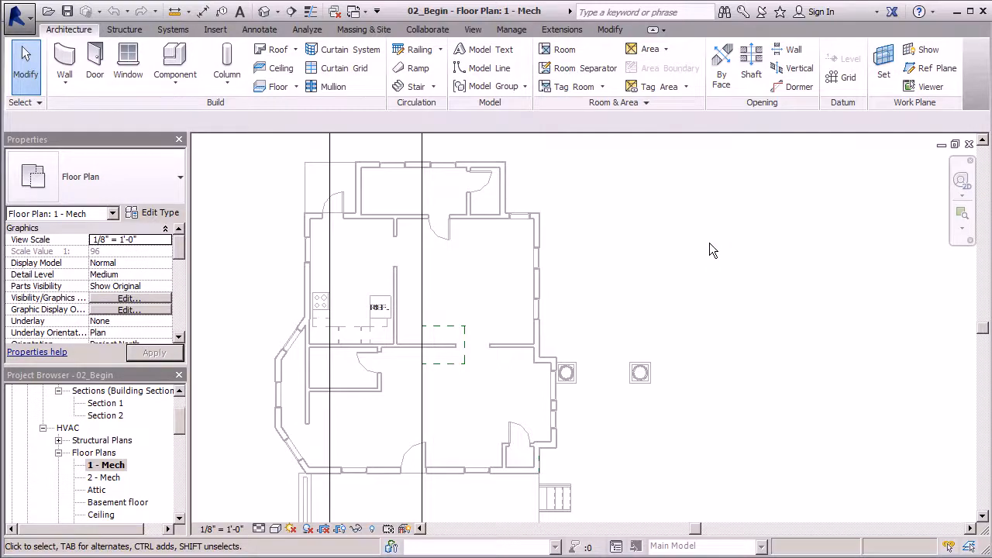
Place a tagged room in the wide enclosed space at the plan's upper edge, with upper limit Level 1 and offset 8' 0".
left_click(559, 48)
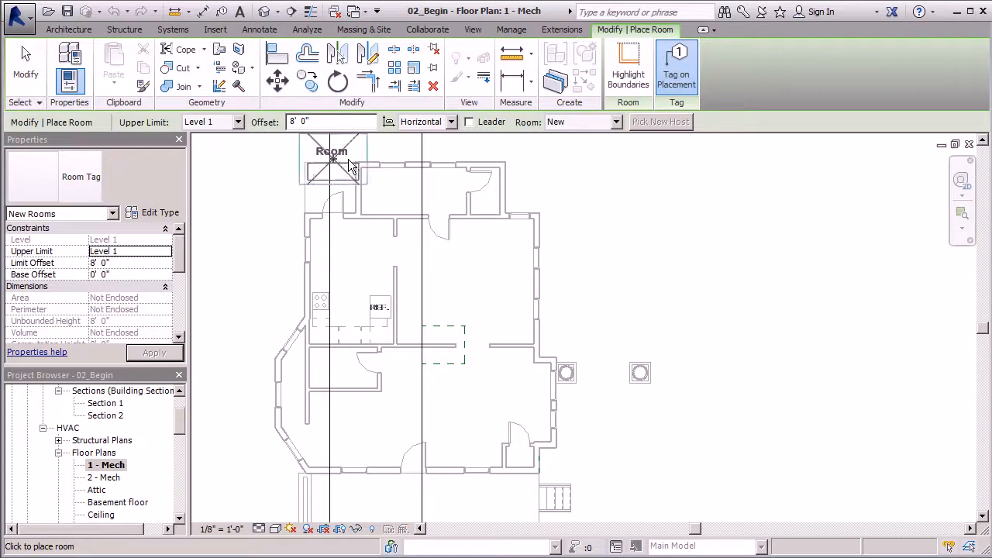
scroll(419, 190, "up", 5)
scroll(310, 301, "down", 5)
scroll(373, 217, "up", 4)
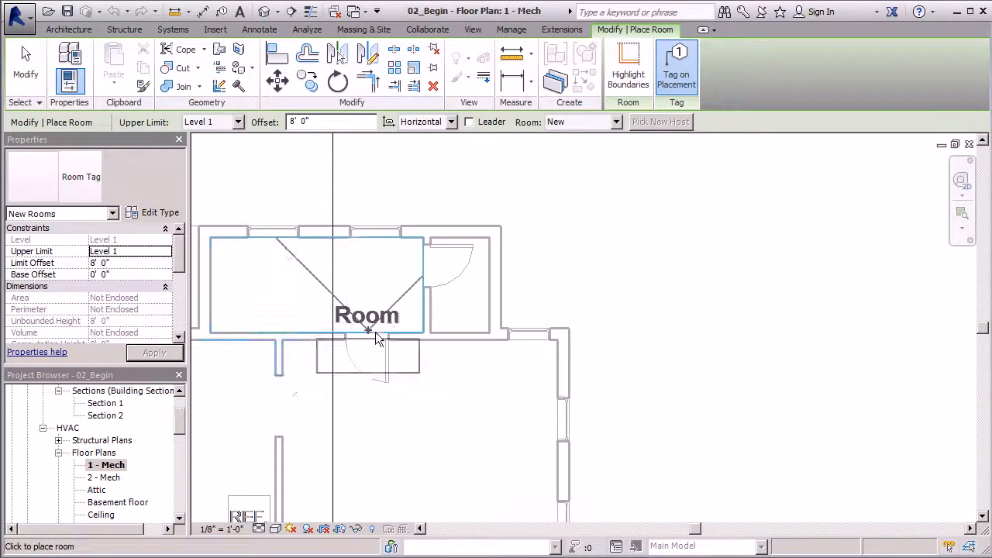
scroll(553, 271, "down", 5)
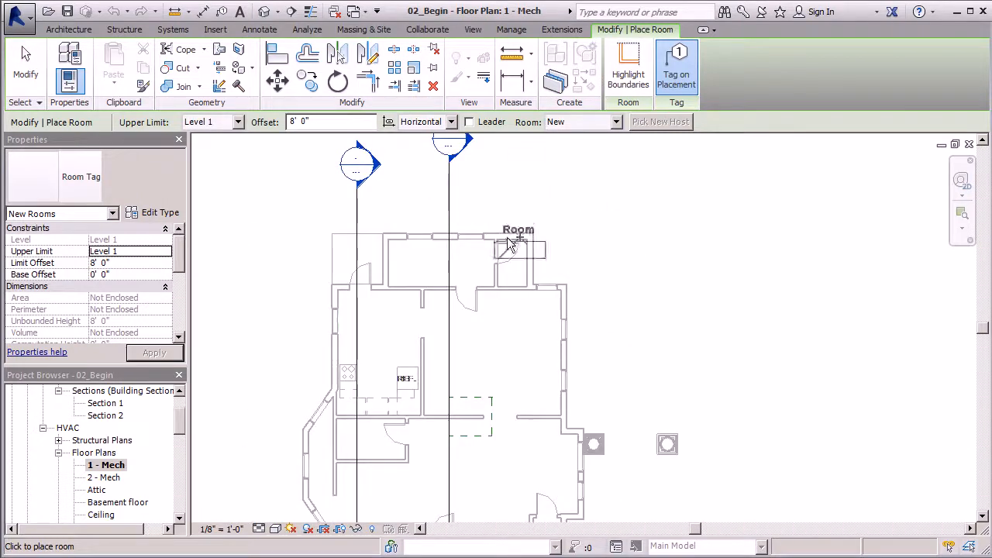
left_click(445, 258)
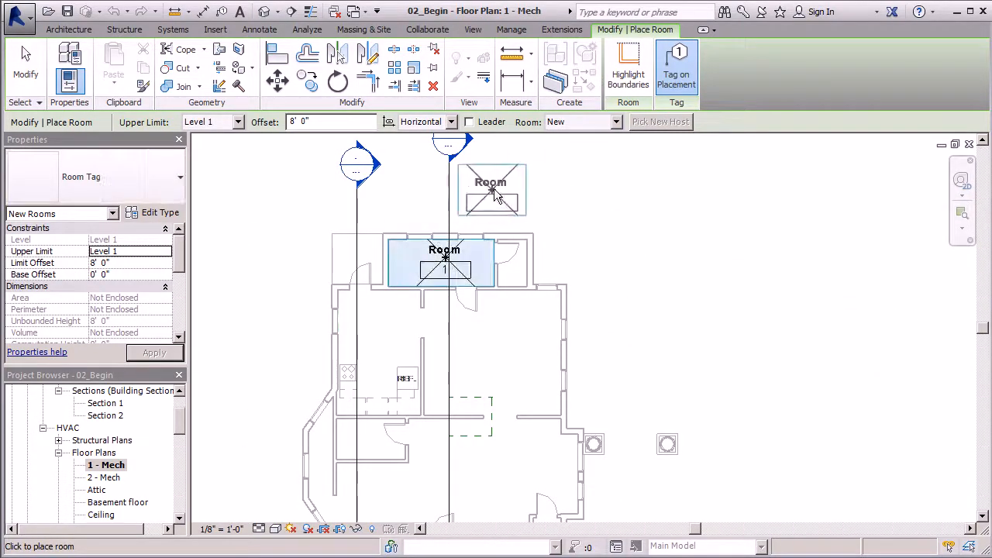
Place a tagged room in the small enclosed space directly below the kitchen and end room placement.
scroll(476, 177, "down", 2)
scroll(463, 225, "up", 5)
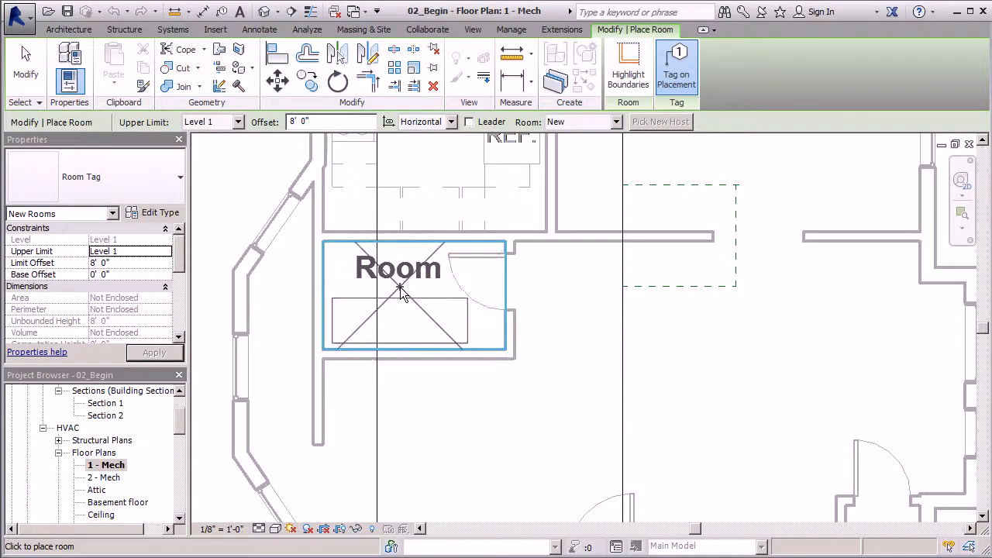
left_click(395, 287)
scroll(395, 311, "down", 4)
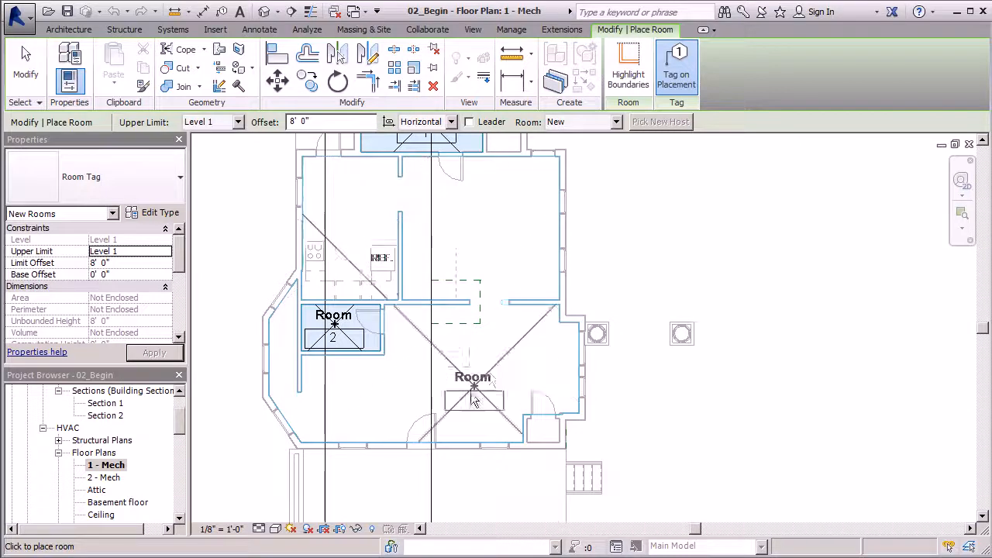
left_click(26, 66)
Draw a room separation line about 3'-4" long across the opening in the wall between the kitchen and the adjoining large room.
left_click(562, 68)
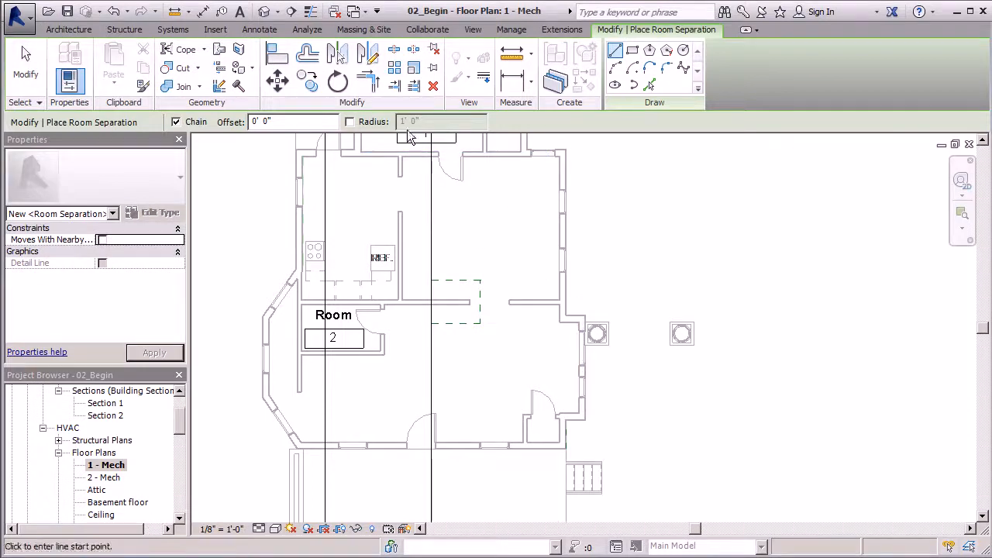
scroll(403, 171, "up", 5)
scroll(398, 199, "down", 3)
scroll(406, 207, "up", 4)
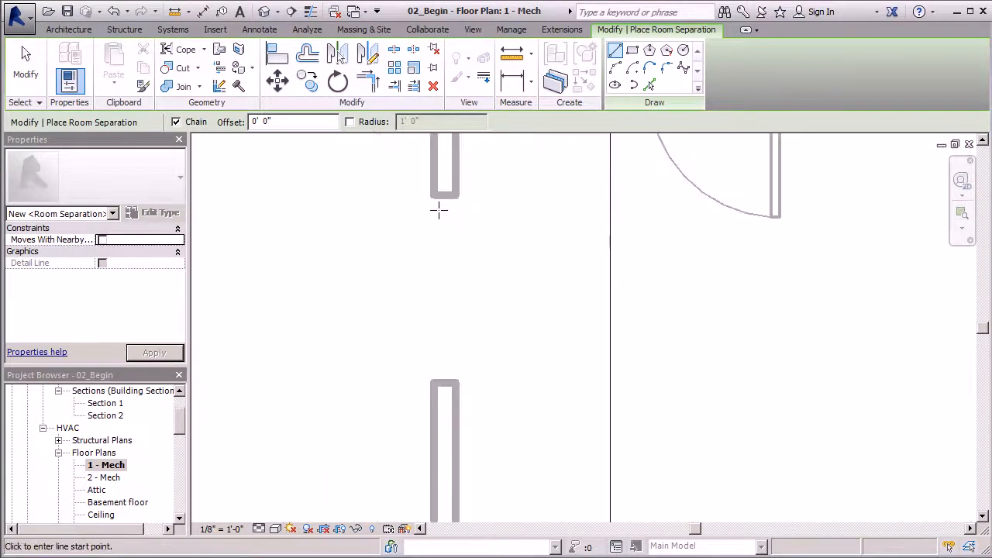
left_click(445, 199)
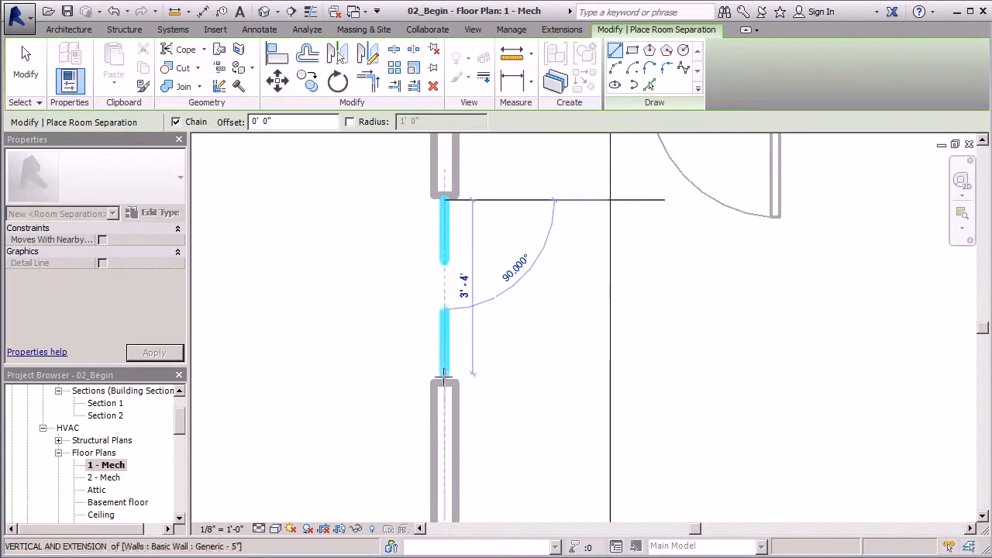
key("Escape")
left_click(23, 68)
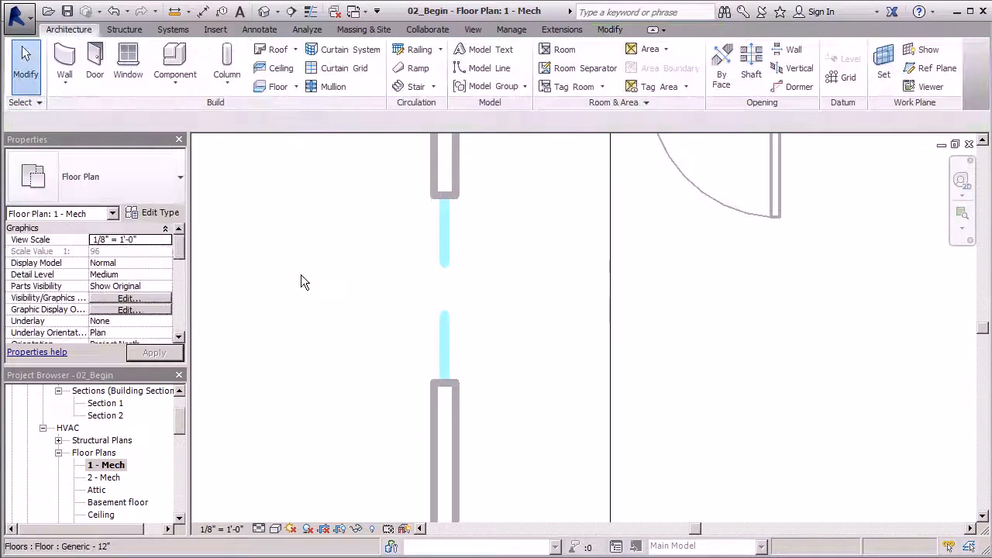
scroll(294, 281, "down", 3)
scroll(445, 266, "down", 2)
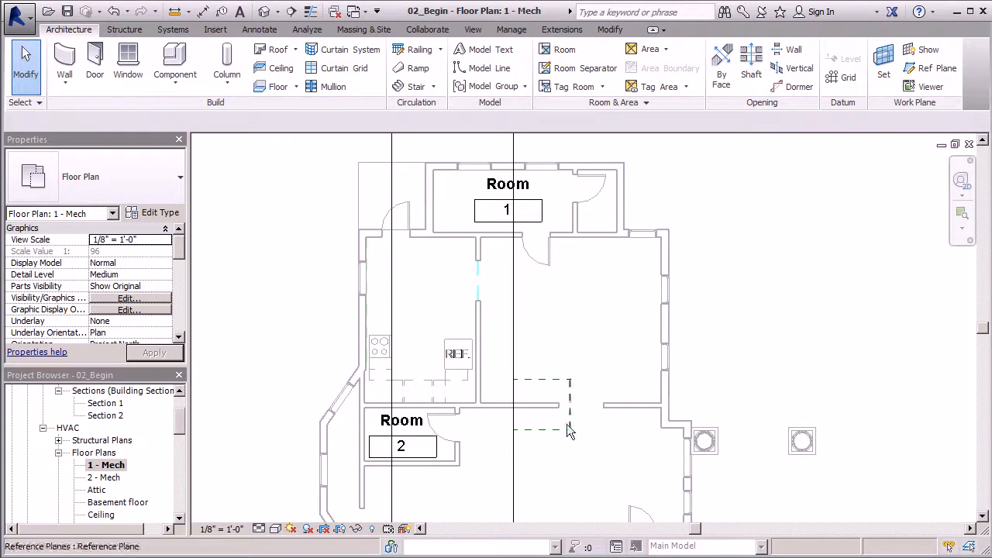
Draw a horizontal room separation line across the wall opening below the large room beside the kitchen.
left_click(577, 69)
scroll(582, 456, "up", 1)
scroll(582, 457, "up", 5)
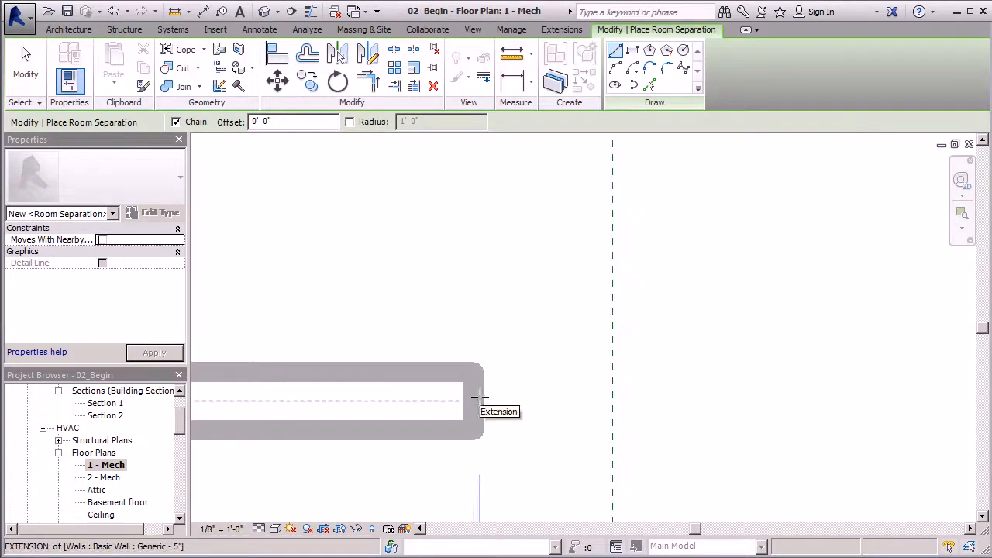
left_click(485, 398)
scroll(133, 318, "down", 3)
left_click(574, 355)
key("Escape")
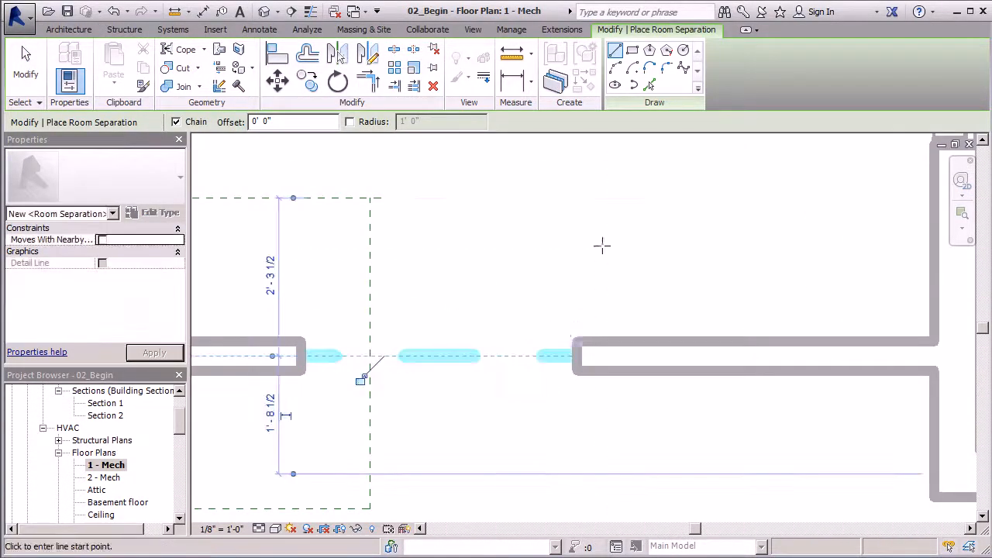
Draw a vertical room separation line from the free wall end by the bay window down to the exterior wall.
scroll(669, 277, "down", 4)
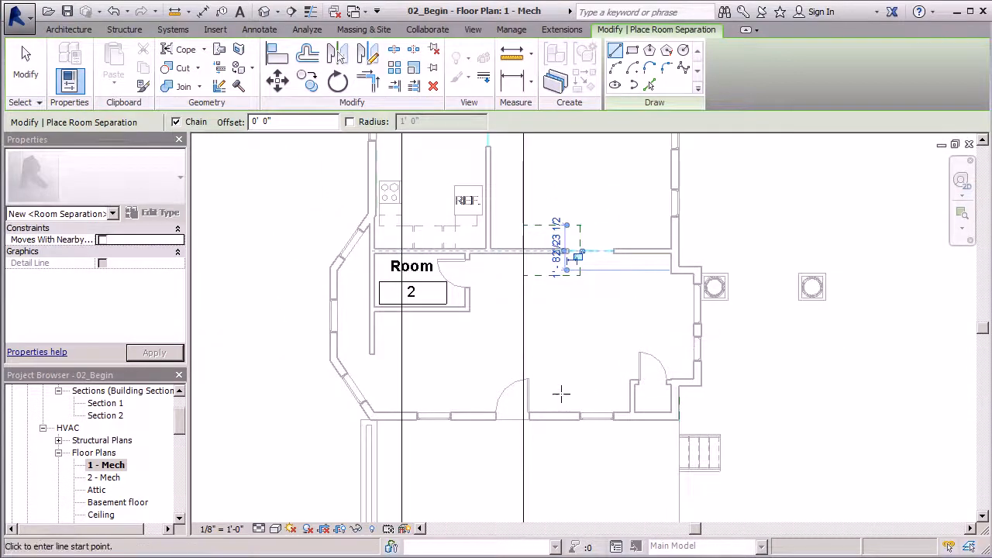
scroll(436, 308, "up", 6)
left_click(466, 248)
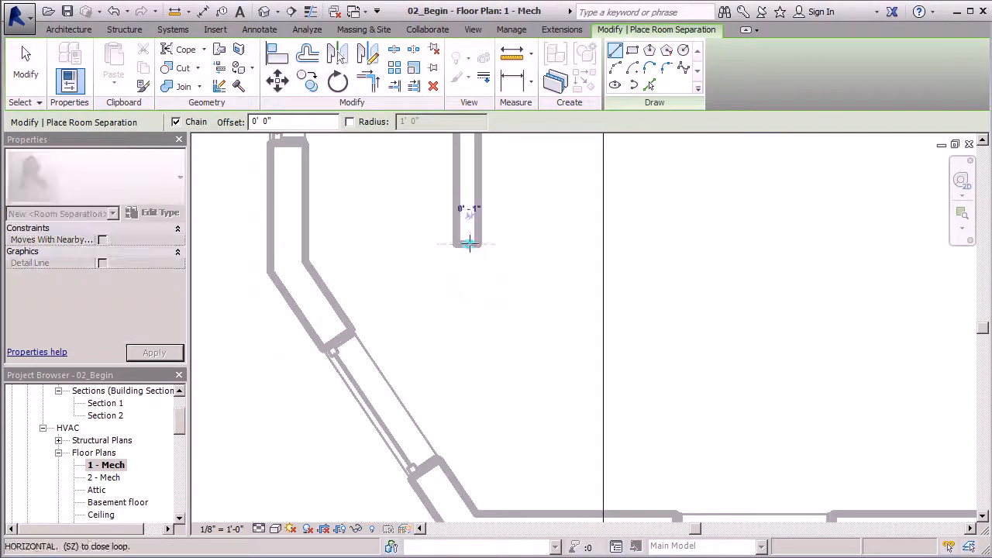
left_click(471, 507)
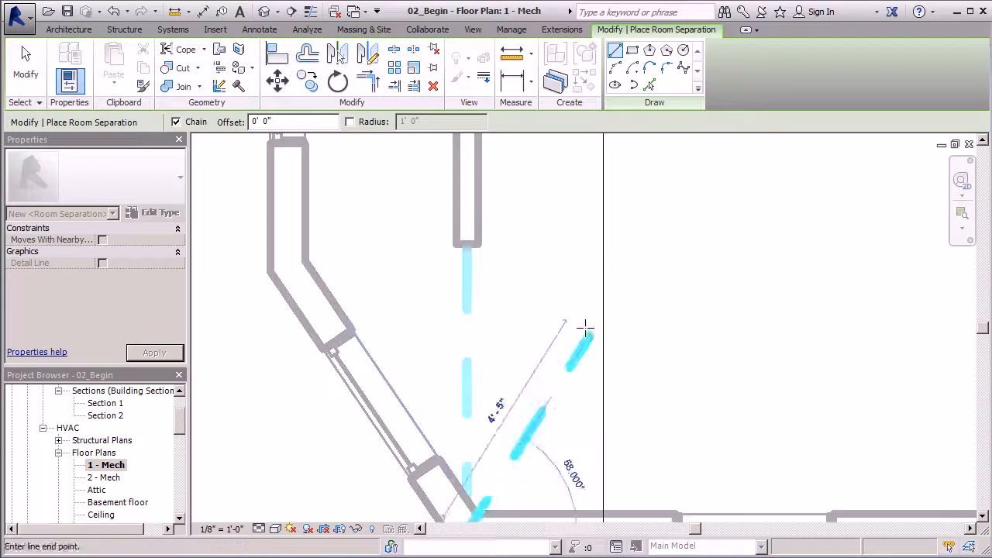
key("Escape")
left_click(27, 72)
scroll(403, 380, "down", 1)
scroll(401, 381, "down", 5)
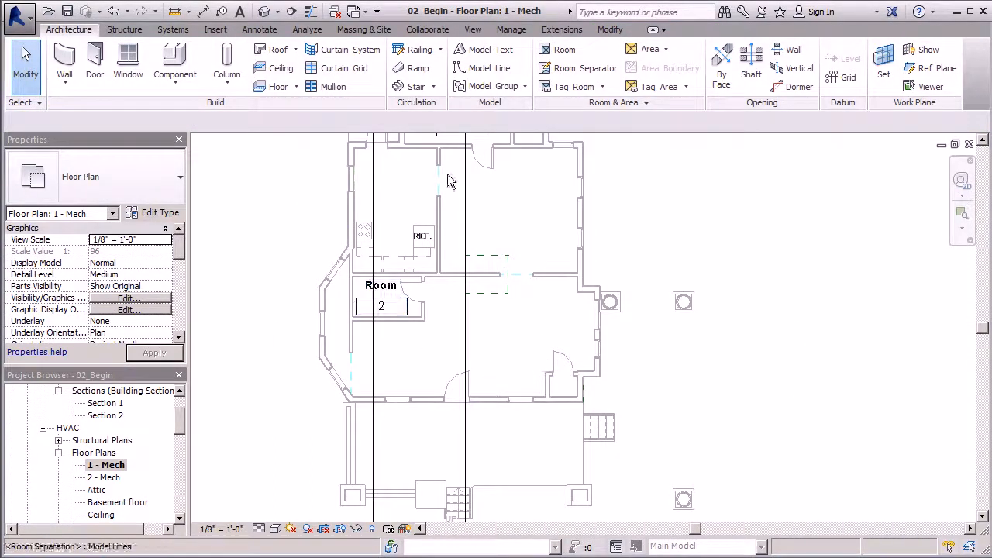
Place tagged rooms in the kitchen, the large room beside it, and the large room below them, and end room placement.
left_click(565, 49)
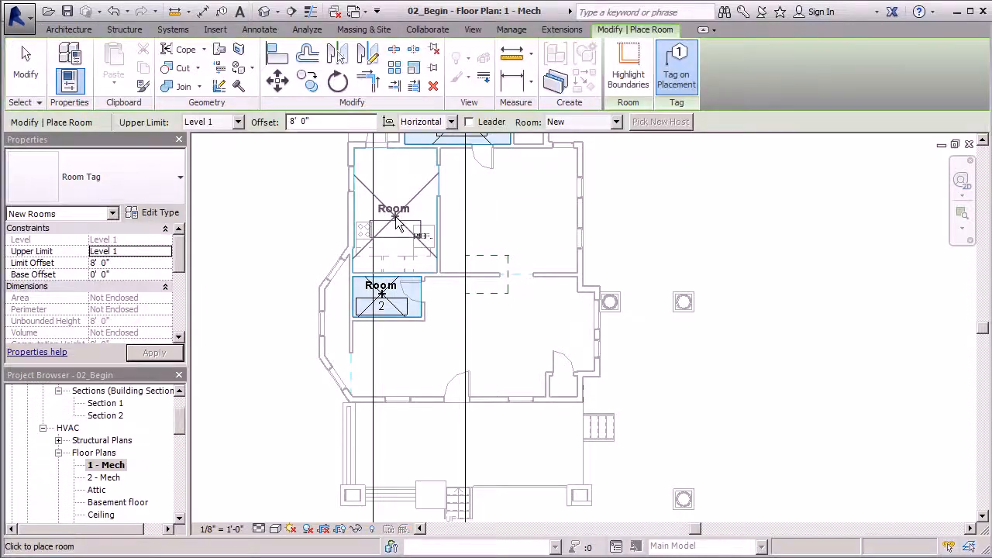
left_click(395, 217)
left_click(500, 210)
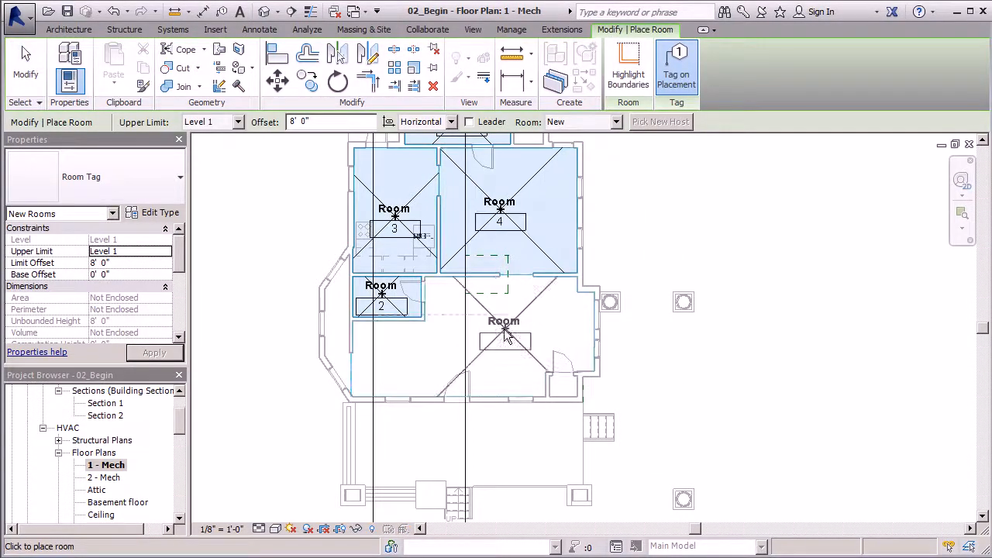
left_click(482, 329)
left_click(26, 66)
Start placing HVAC spaces on the plan and add an untagged space in Room 2.
scroll(505, 378, "down", 3)
scroll(589, 244, "down", 2)
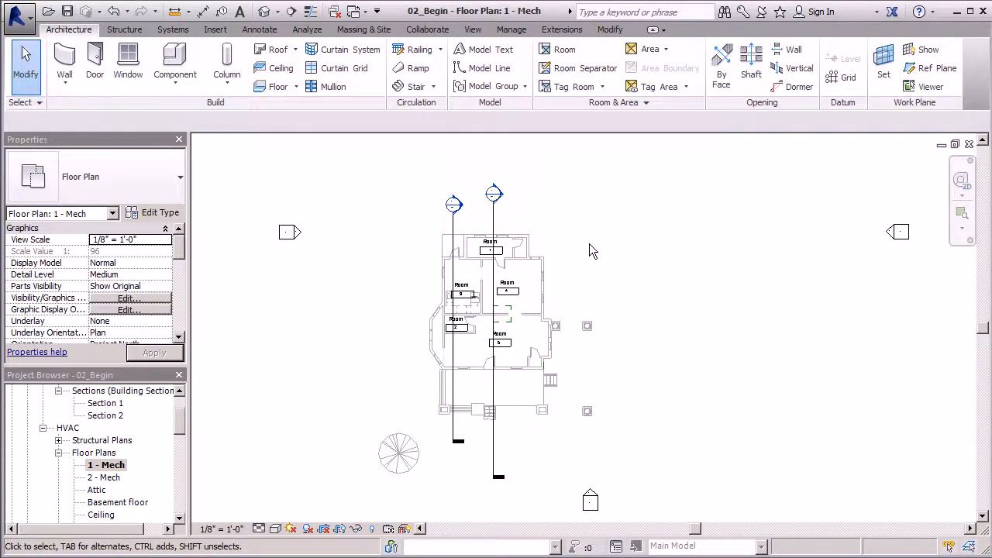
left_click(308, 30)
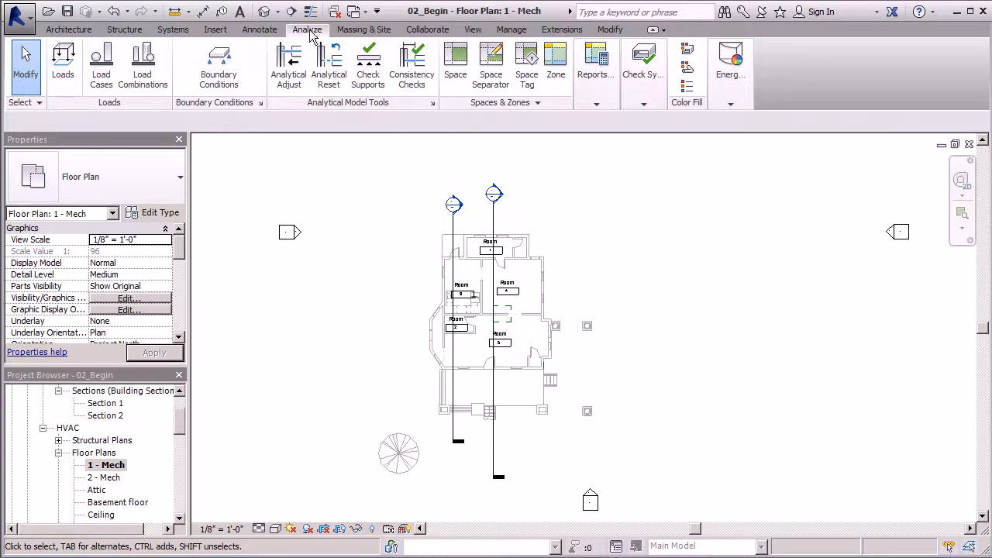
left_click(456, 66)
scroll(450, 349, "up", 3)
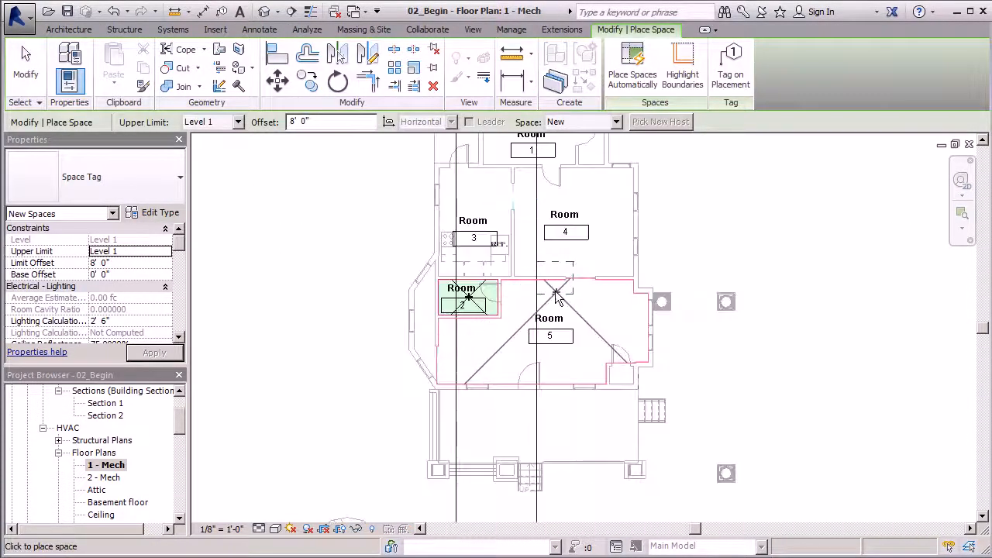
left_click(468, 295)
Place untagged spaces in Room 1 and in Room 3, the kitchen.
scroll(391, 384, "down", 2)
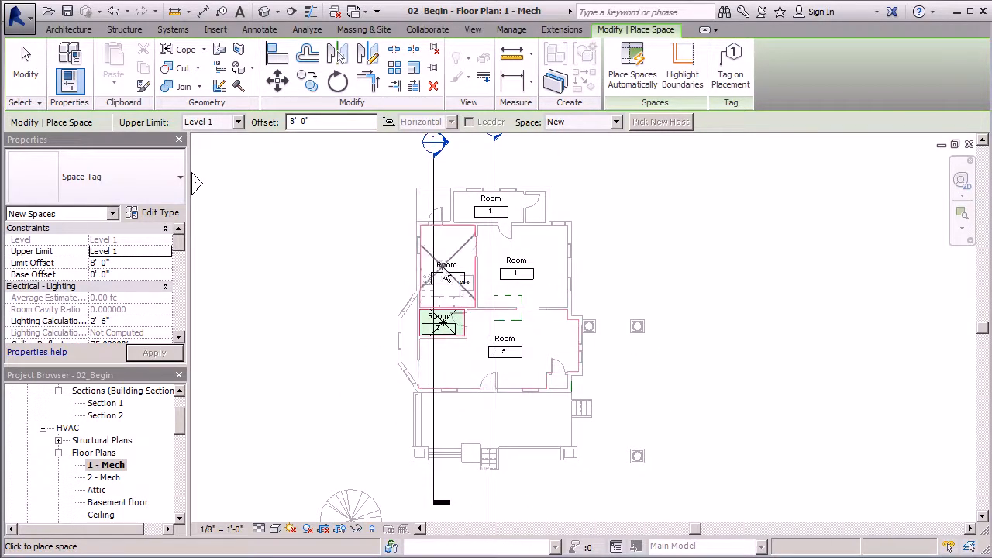
scroll(446, 275, "up", 3)
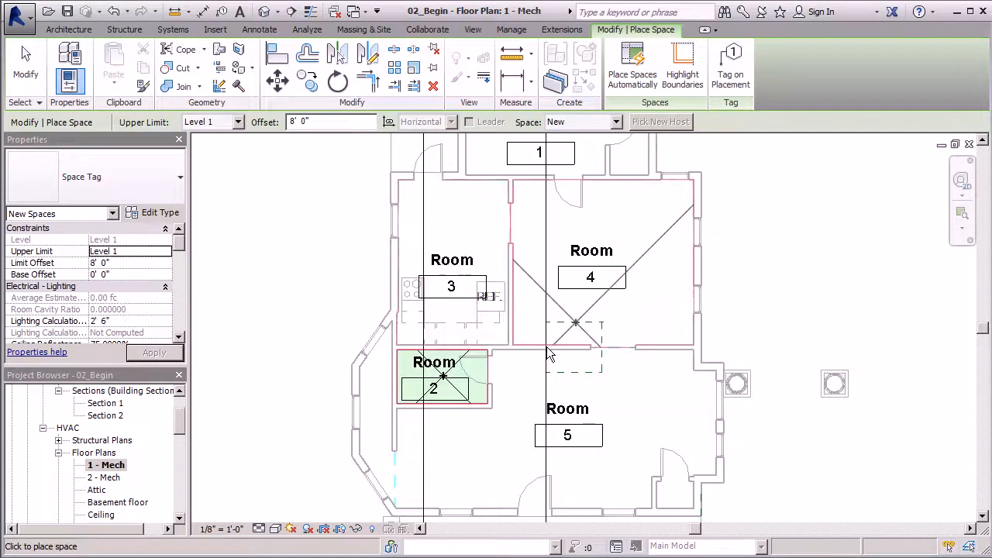
scroll(535, 384, "down", 3)
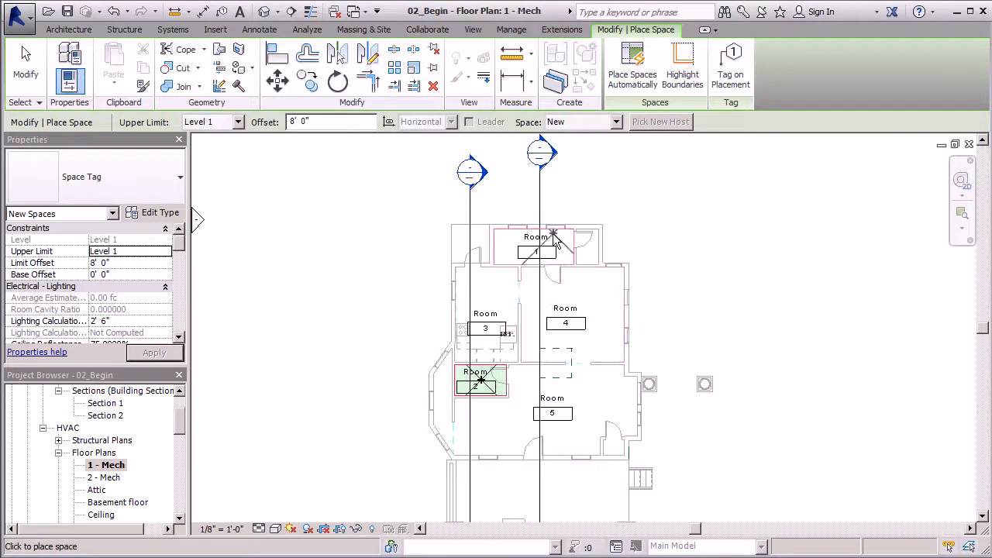
scroll(536, 247, "up", 2)
scroll(537, 247, "up", 2)
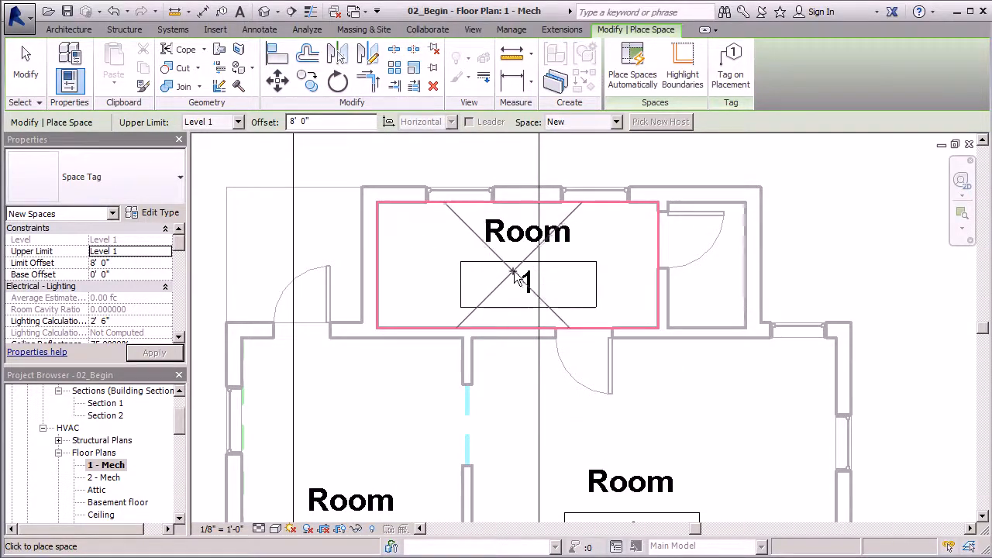
left_click(524, 267)
scroll(554, 208, "down", 4)
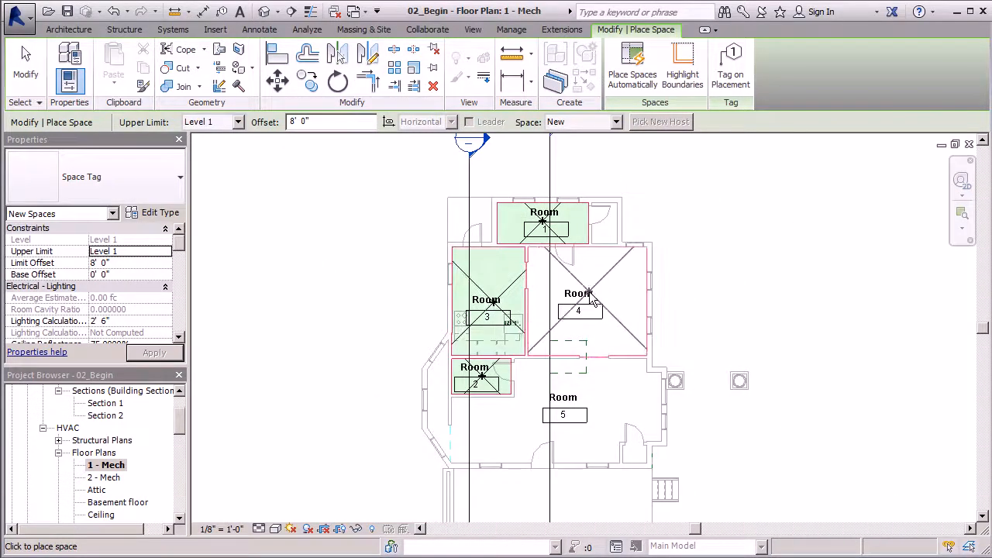
Place untagged spaces in Room 4 and Room 5 and end space placement.
left_click(582, 288)
scroll(550, 193, "down", 3)
scroll(533, 308, "up", 5)
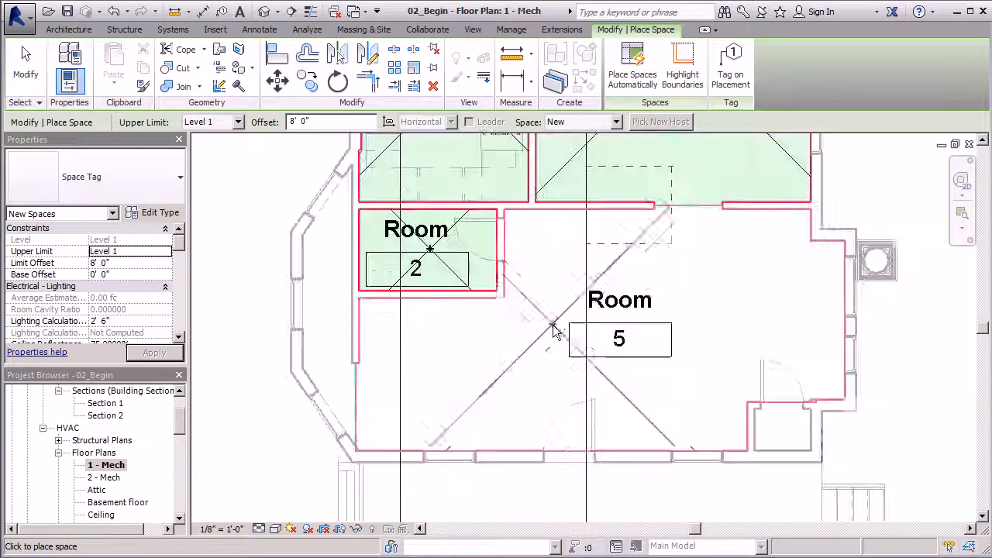
left_click(704, 281)
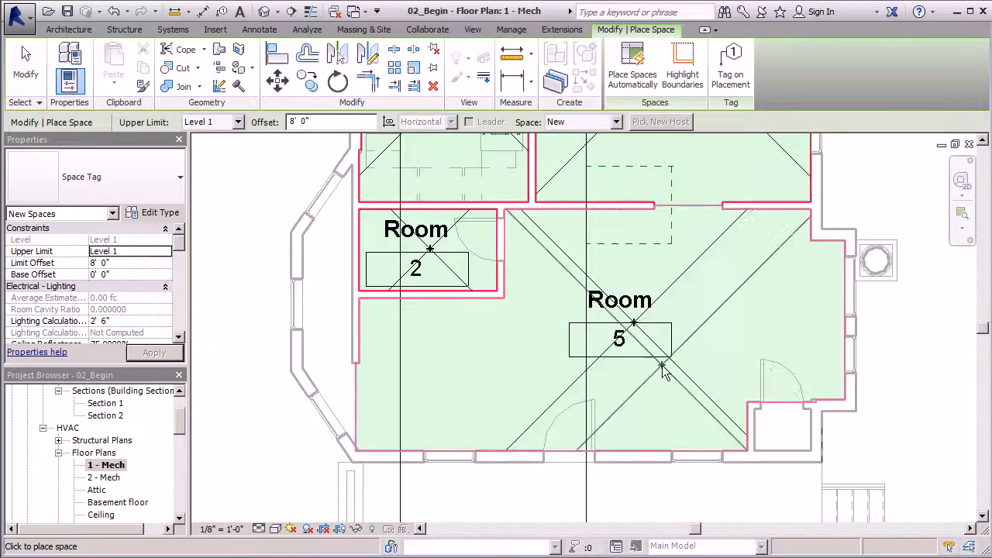
scroll(540, 362, "down", 2)
left_click(25, 66)
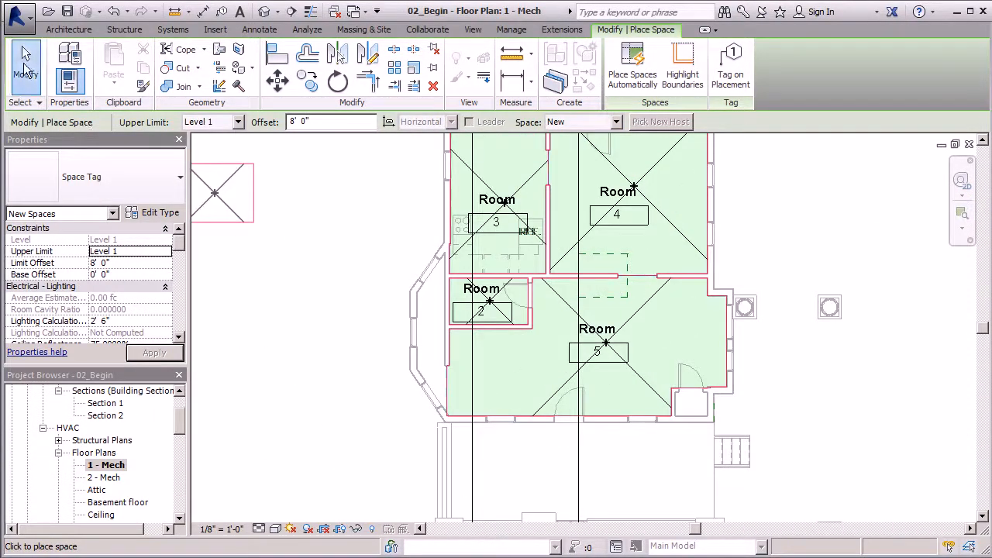
scroll(334, 417, "down", 2)
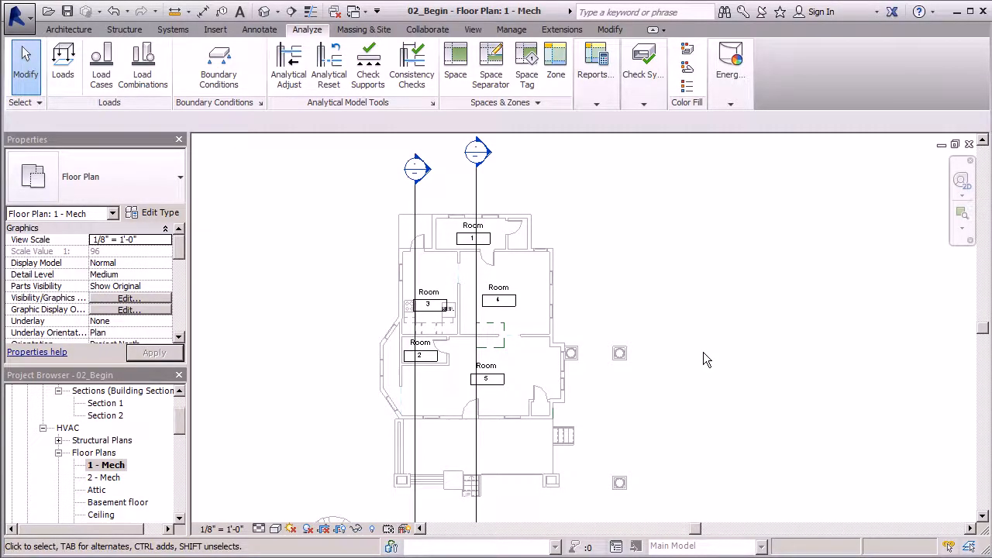
Create a new zone and add the spaces of Rooms 1, 4 and 3 to it.
left_click(556, 65)
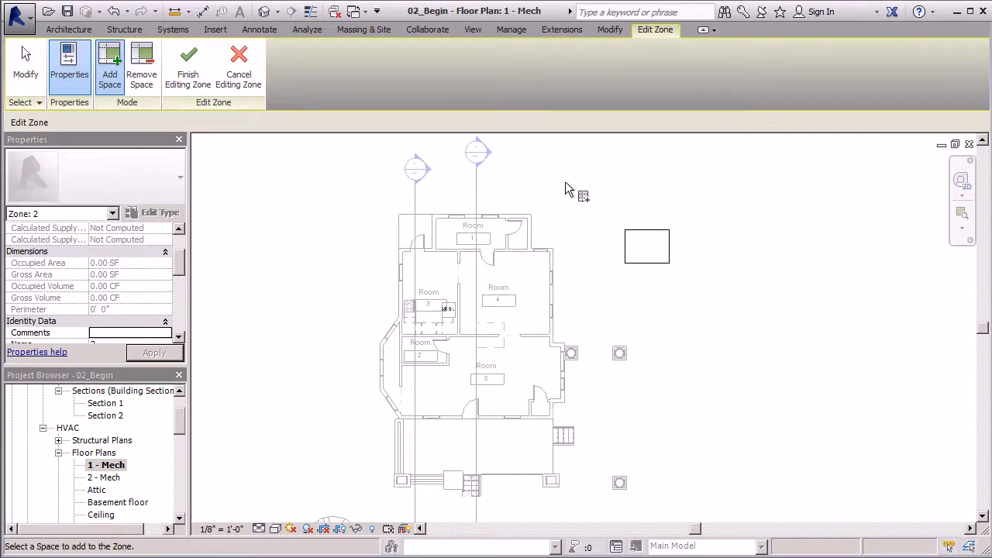
scroll(460, 230, "up", 5)
left_click(509, 256)
scroll(512, 260, "down", 5)
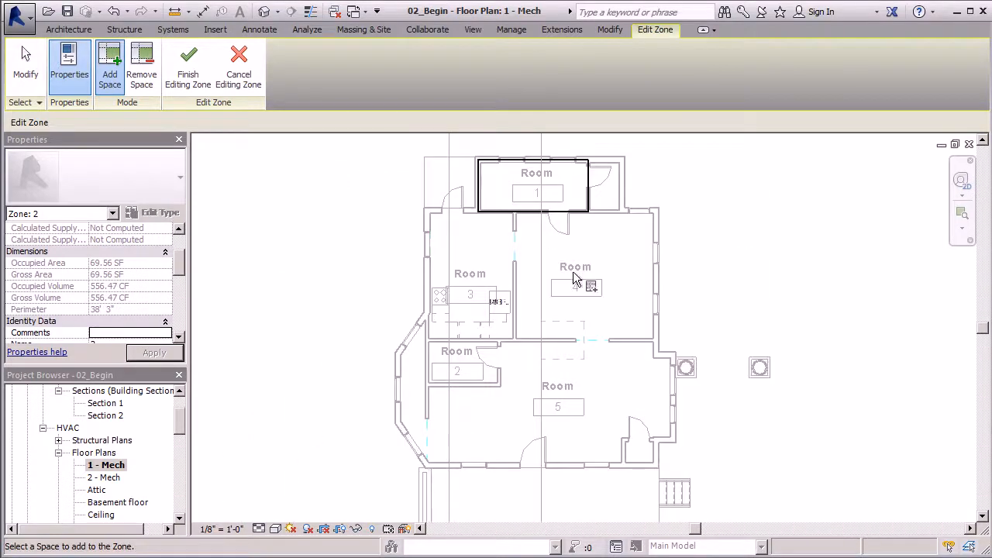
left_click(593, 286)
left_click(467, 269)
Add the spaces of Rooms 5 and 2 to the zone and finish editing it.
scroll(496, 310, "down", 2)
scroll(583, 319, "up", 5)
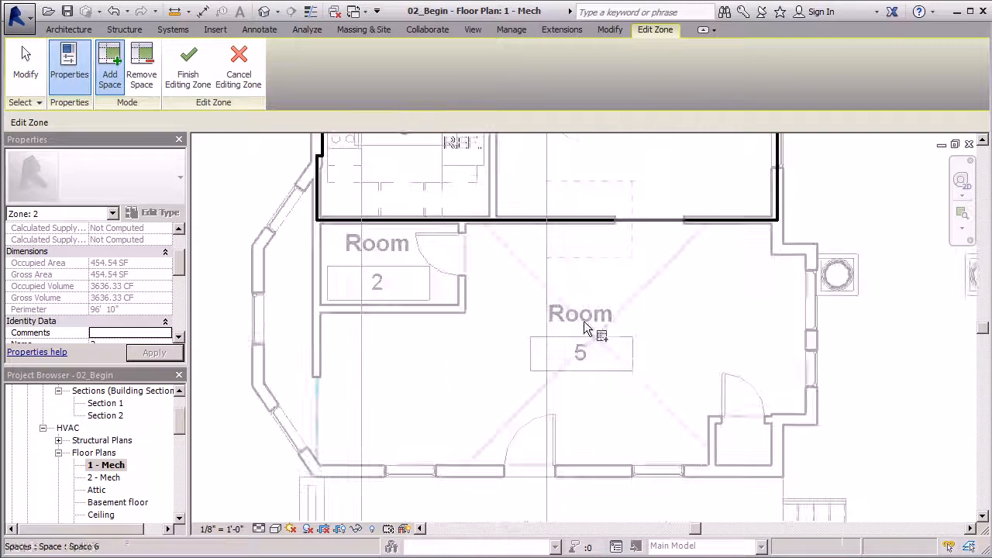
left_click(602, 359)
scroll(414, 427, "down", 2)
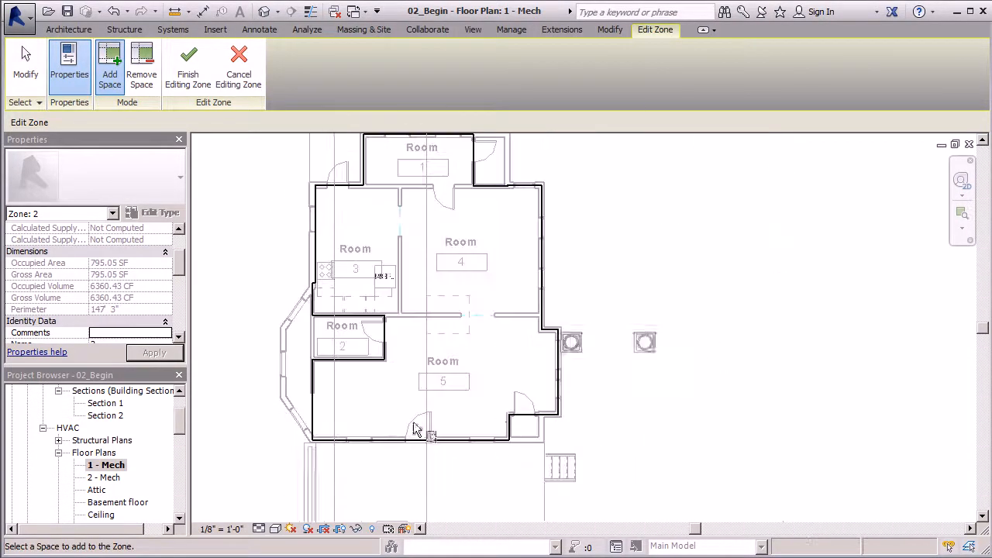
left_click(351, 341)
scroll(434, 364, "down", 2)
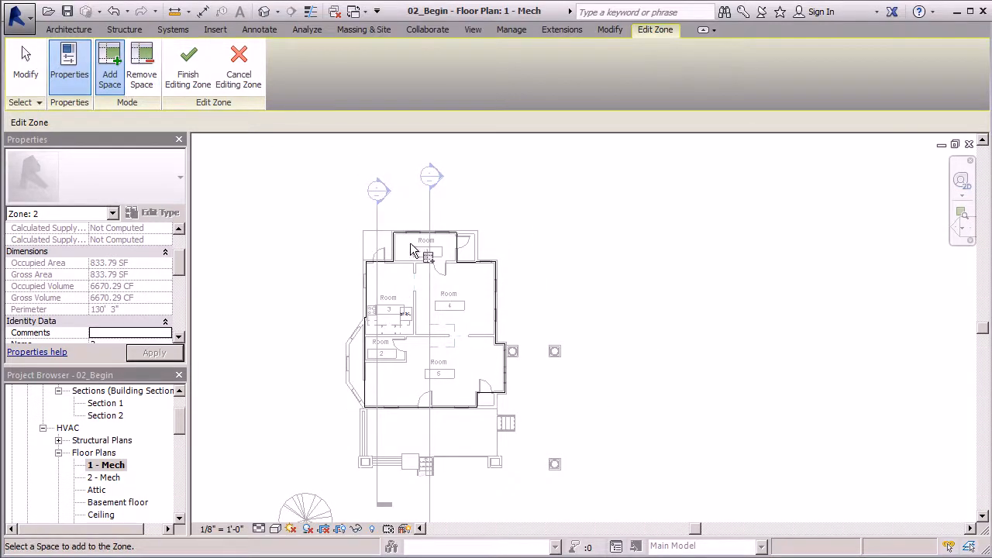
left_click(187, 66)
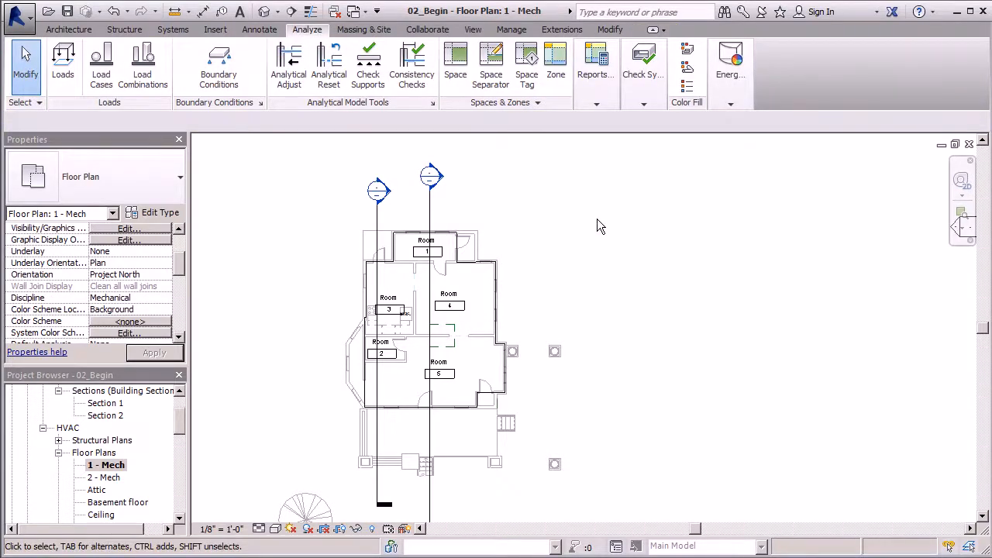
Open the Heating and Cooling Loads analysis and set the building type to Single Family.
scroll(684, 196, "down", 2)
scroll(499, 259, "up", 4)
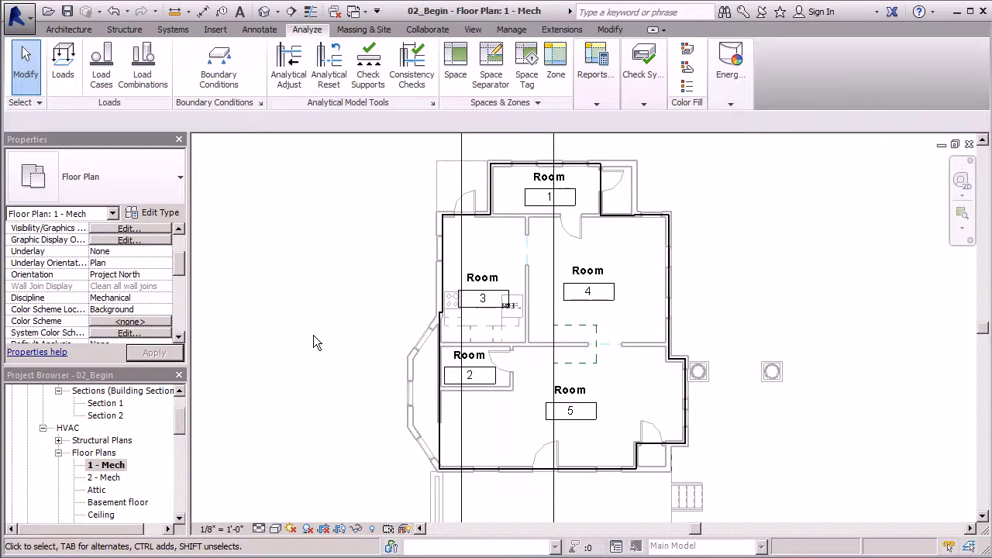
left_click(599, 104)
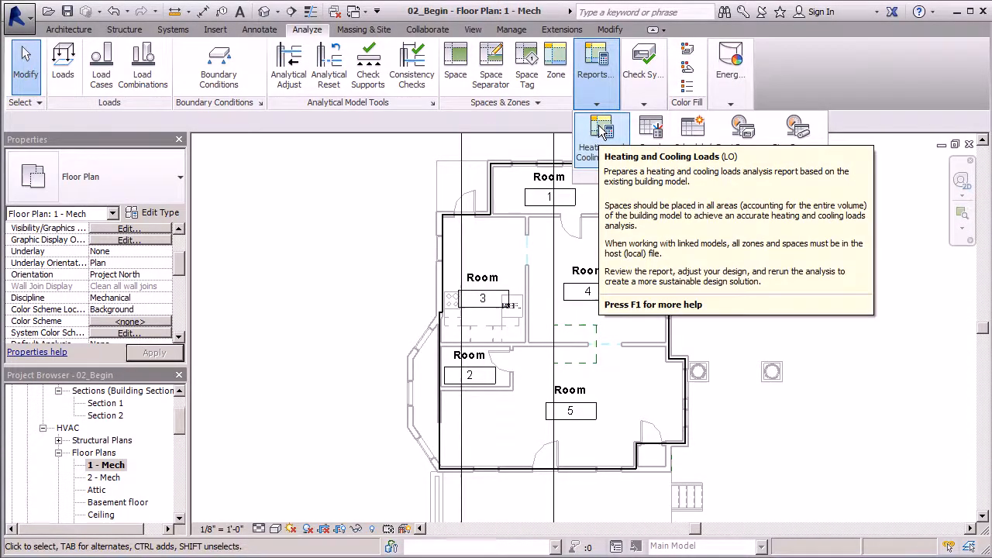
left_click(603, 132)
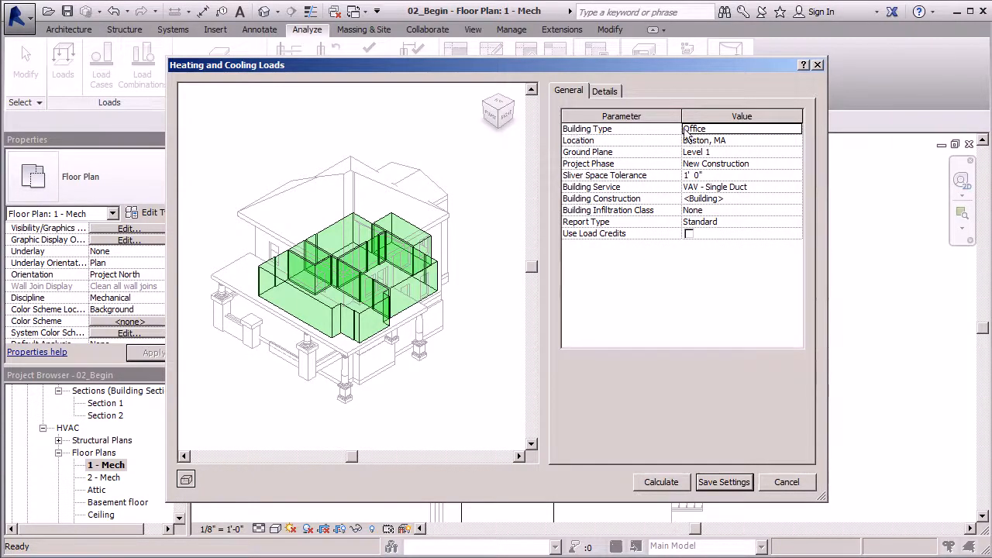
left_click(772, 127)
left_click(795, 129)
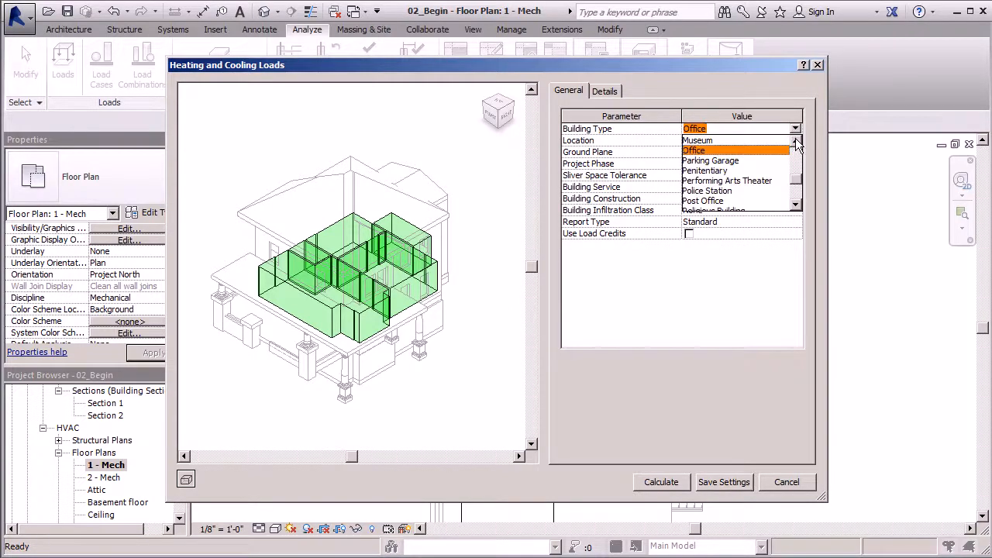
left_click(800, 197)
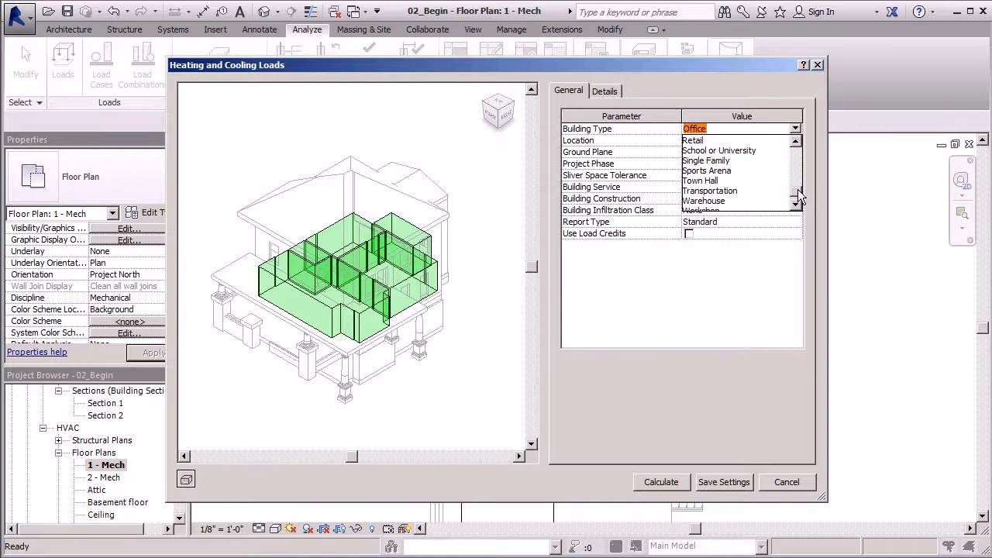
left_click(725, 161)
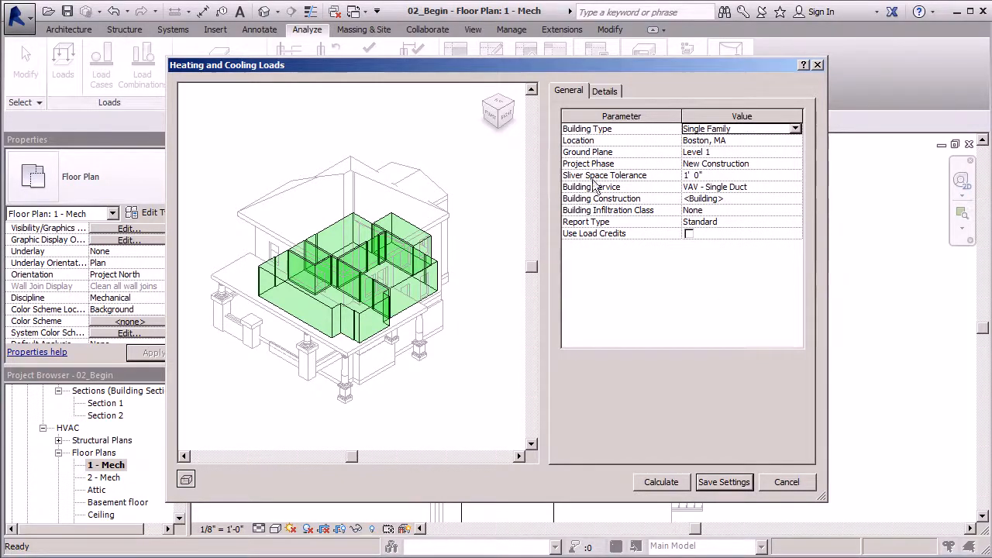
Set the project location to Oklahoma City, OK, USA through the Internet Mapping Service, searching for the entered address.
left_click(748, 140)
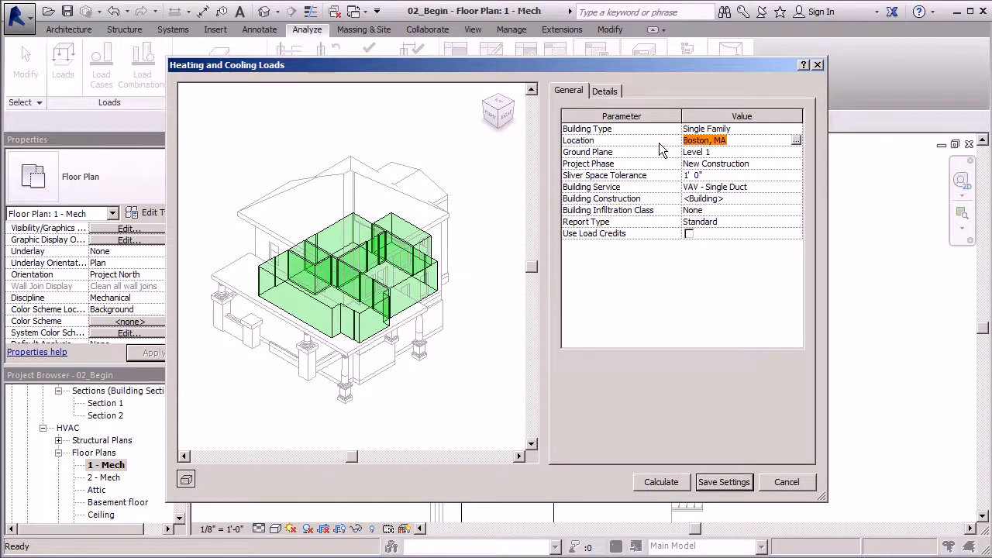
left_click(796, 141)
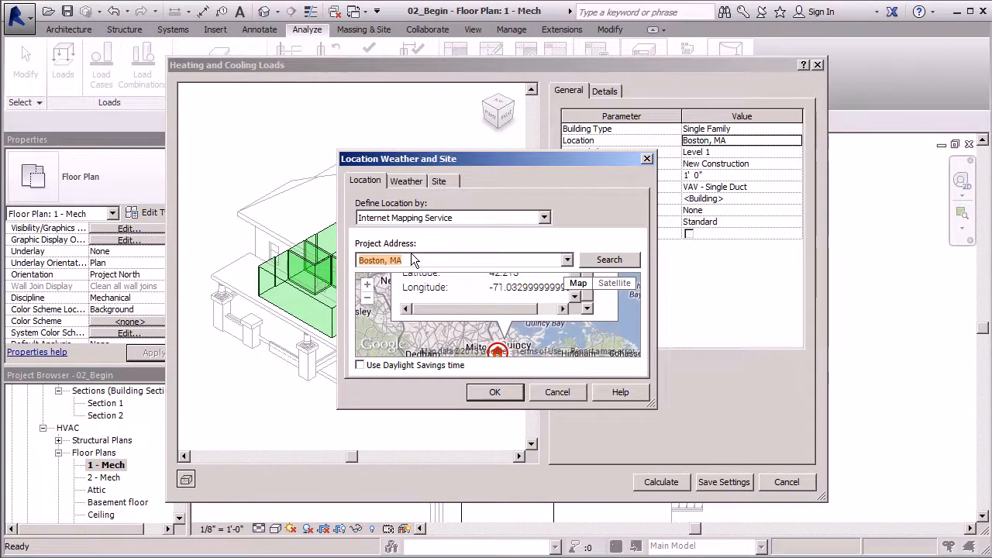
type("Oklahoma City")
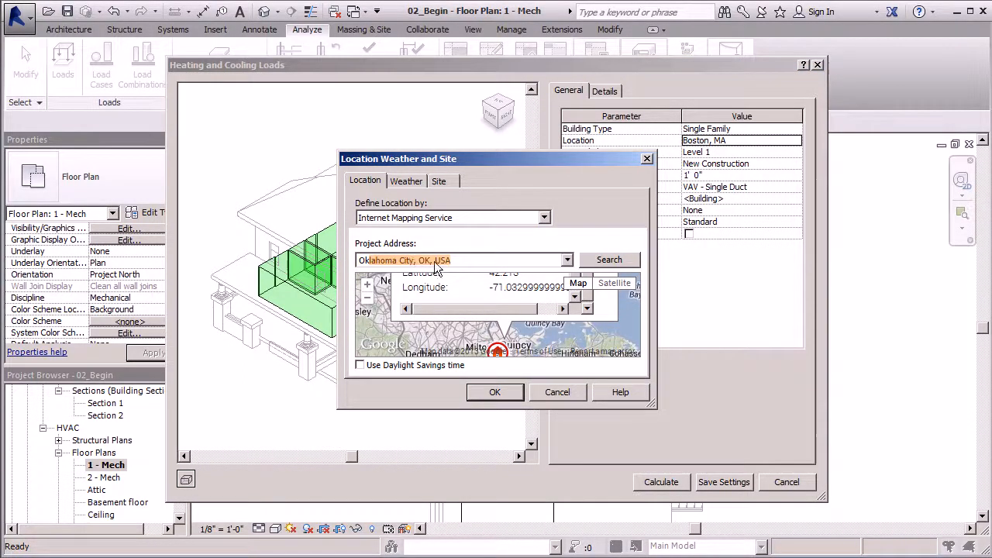
left_click(521, 261)
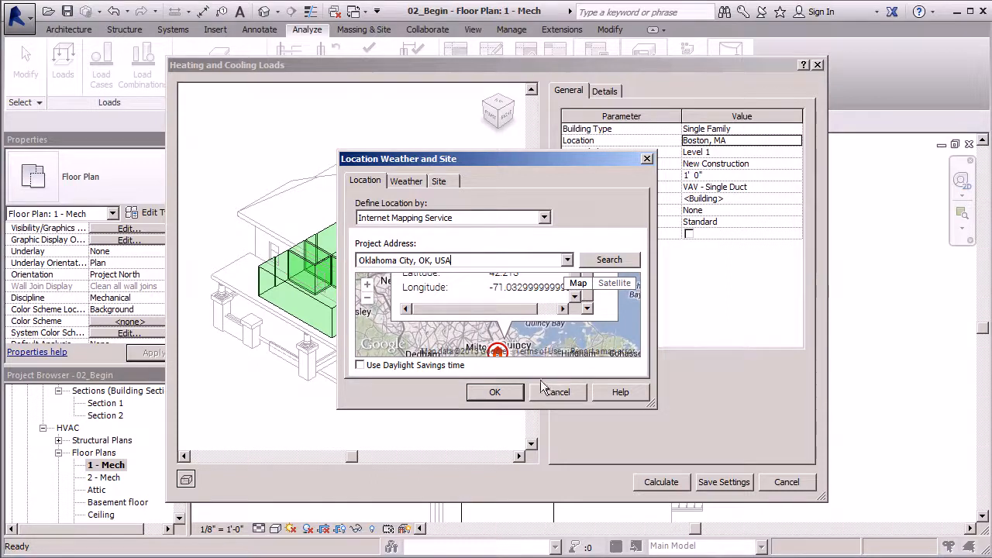
left_click(496, 392)
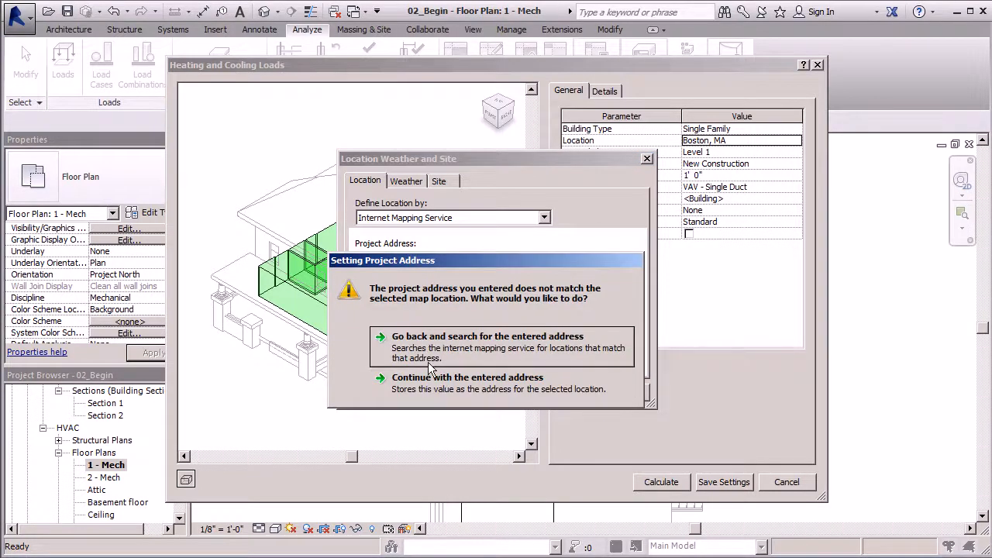
left_click(474, 359)
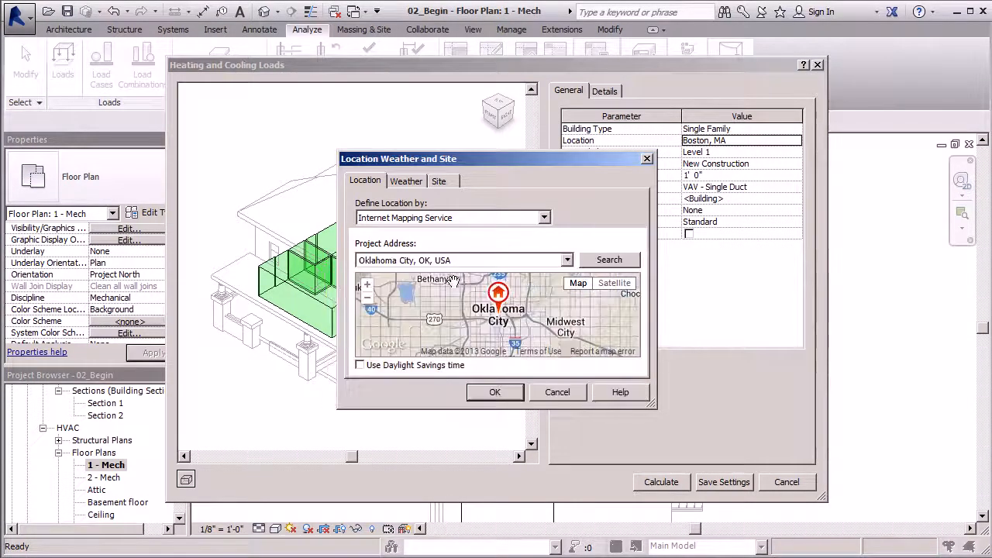
left_click(504, 238)
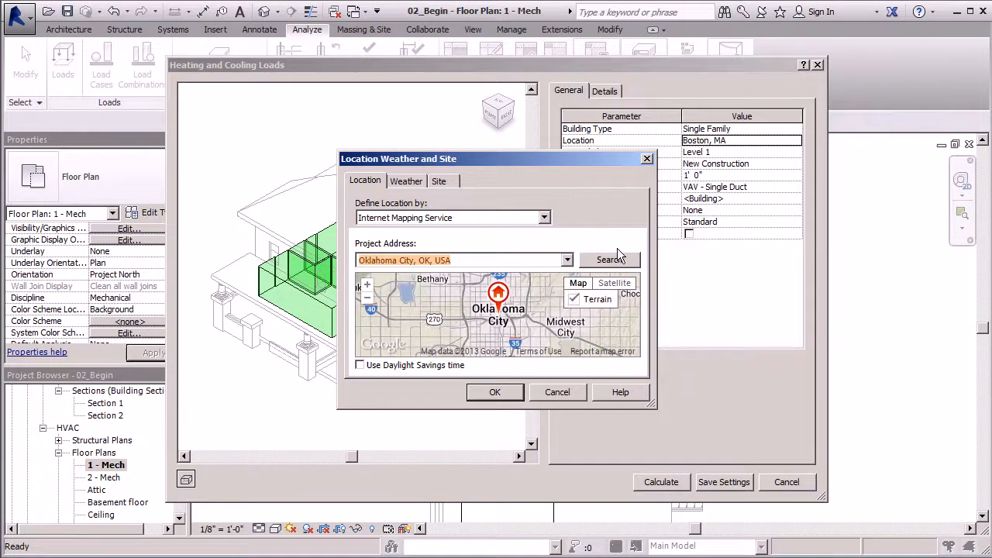
left_click(493, 392)
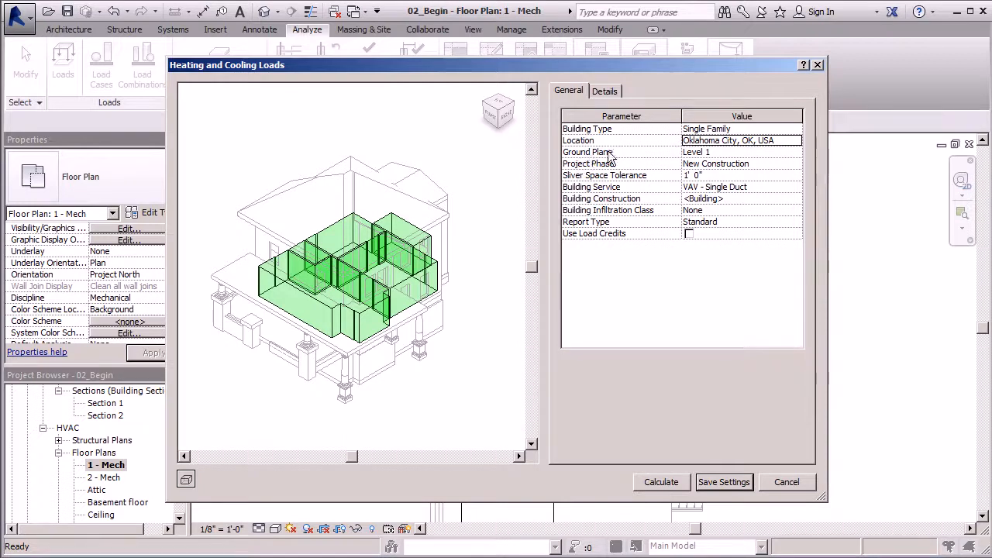
Check the available project phases and the building service, building construction and report type settings of the loads analysis.
left_click(721, 164)
left_click(795, 164)
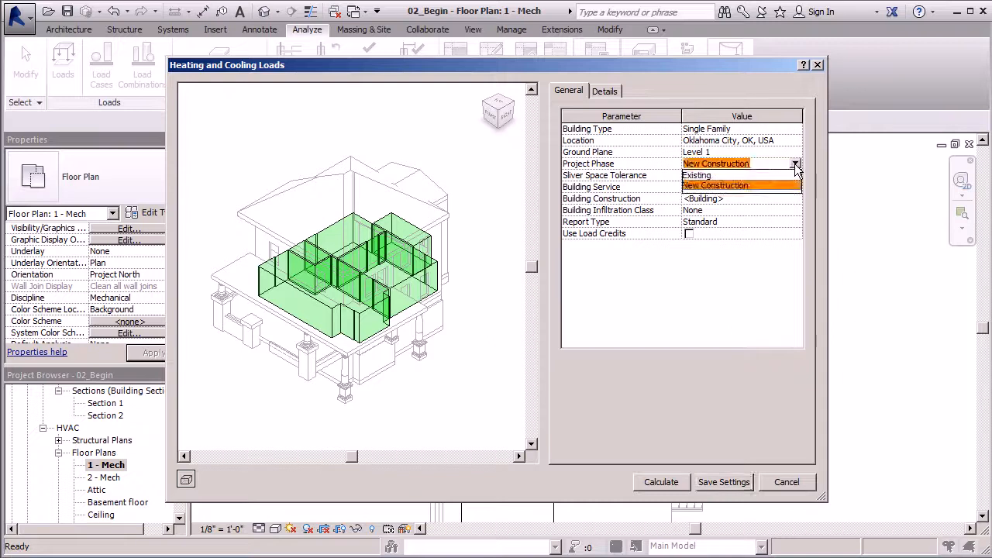
left_click(744, 163)
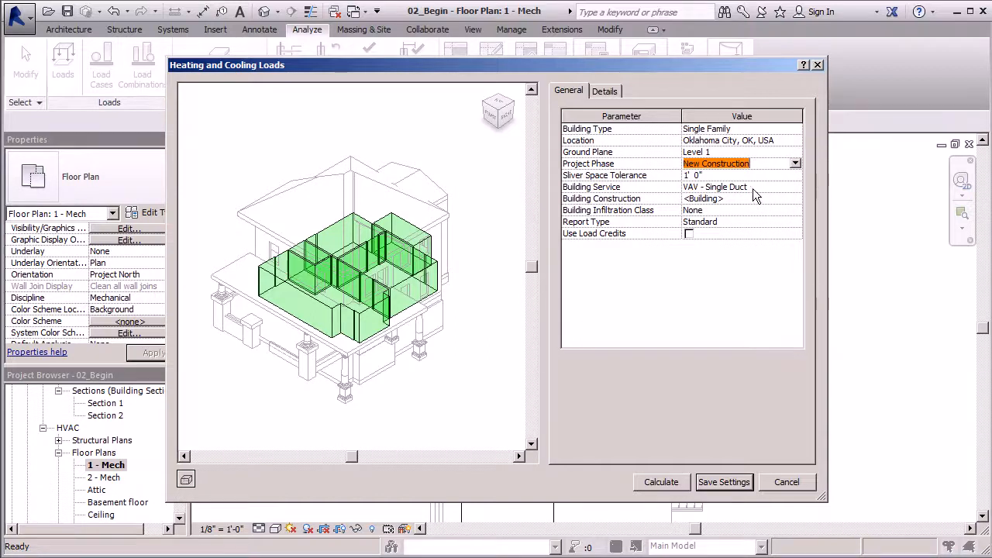
left_click(760, 187)
left_click(767, 199)
left_click(762, 222)
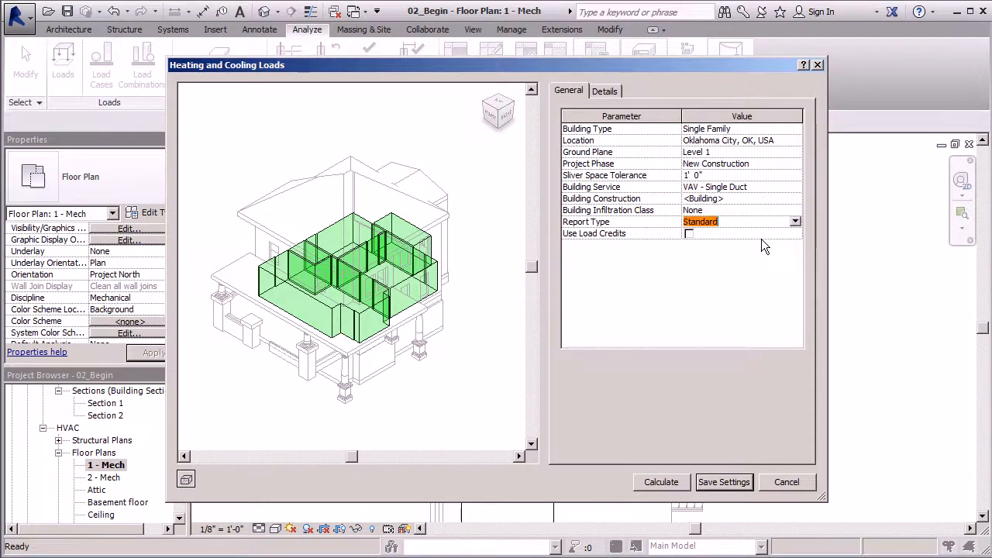
left_click(749, 123)
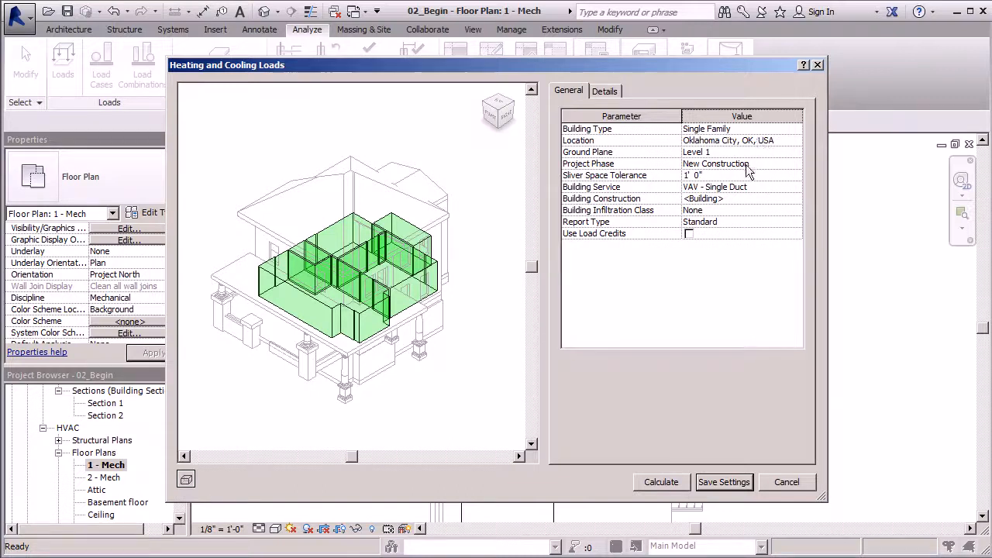
Set the analysis ground plane to Ground Level and calculate the heating and cooling loads.
left_click(719, 153)
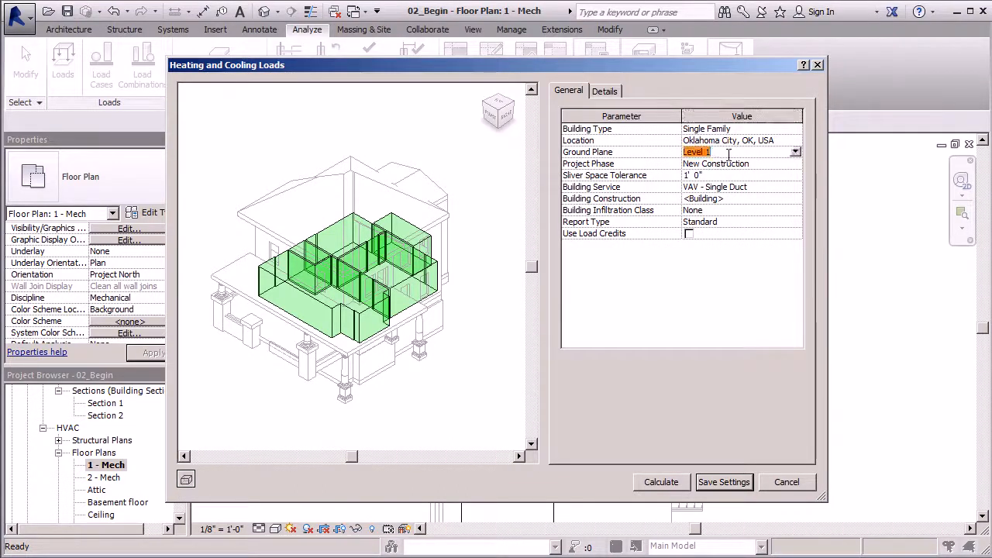
left_click(793, 154)
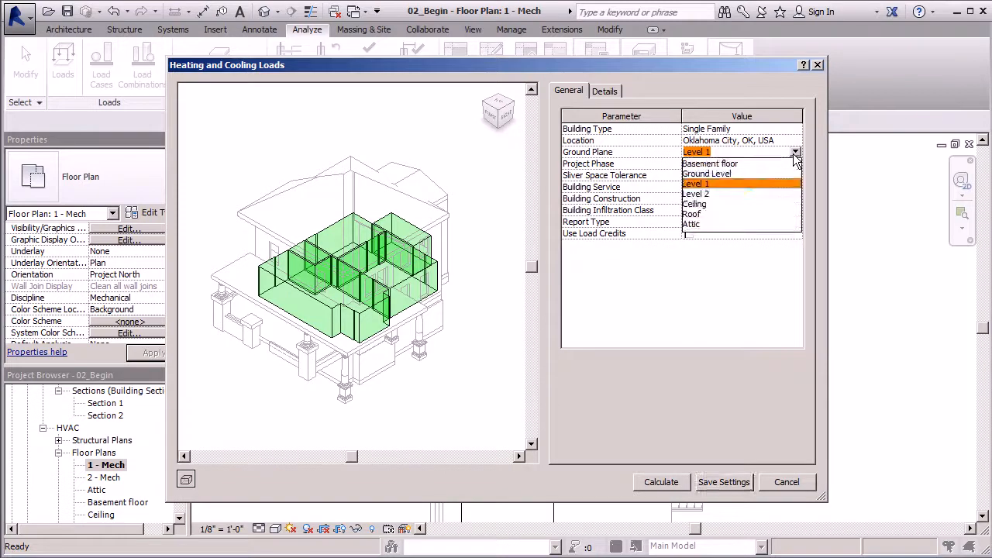
left_click(727, 176)
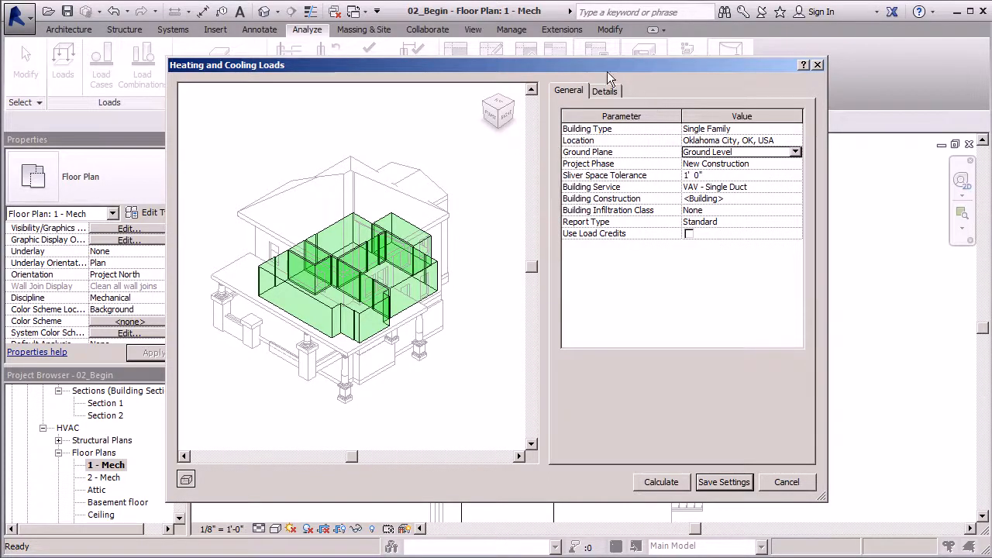
left_click_drag(609, 67, 624, 65)
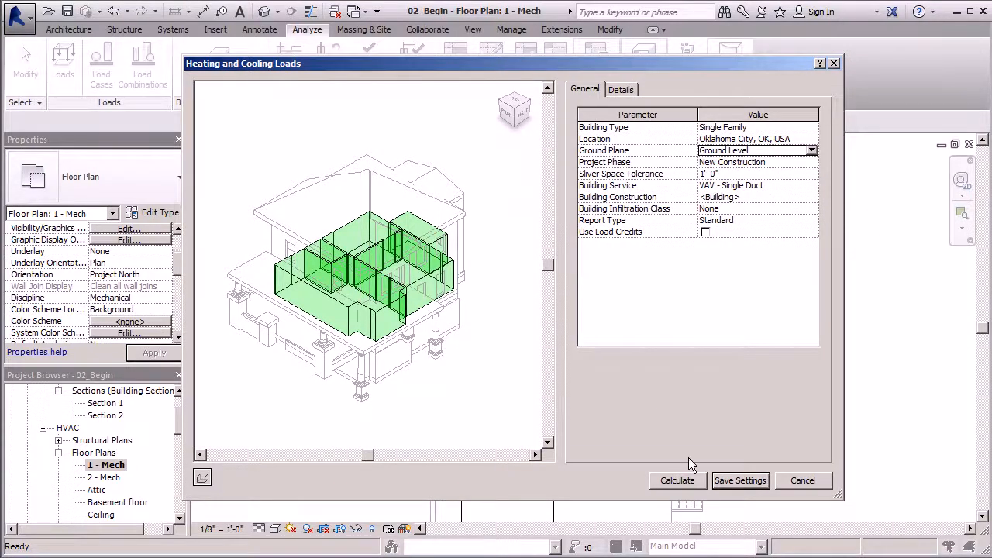
left_click(687, 481)
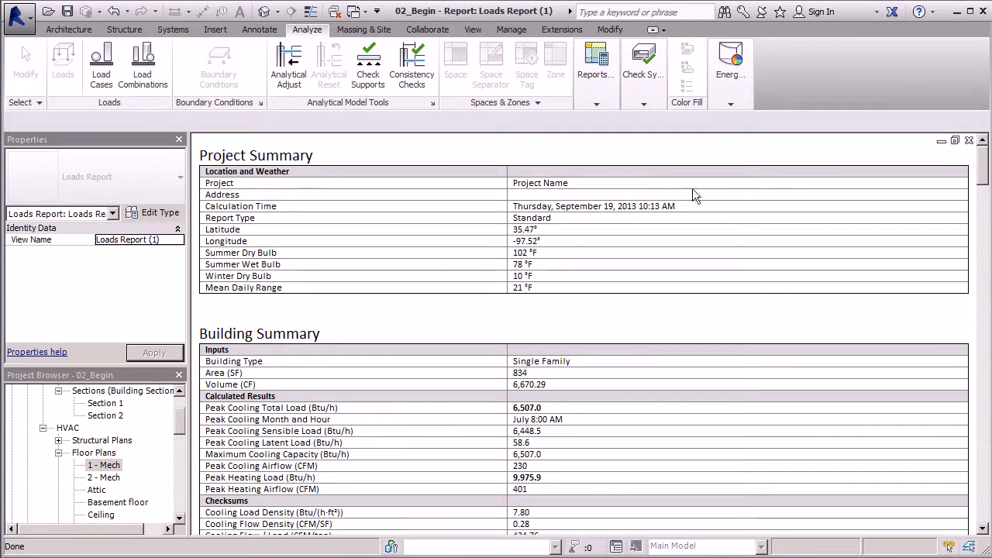
Review the loads report's project, building and zone summaries, component loads and spaces table, and return to its beginning.
mouse_move(982, 159)
left_mouse_down()
mouse_move(983, 166)
mouse_move(981, 158)
left_mouse_up()
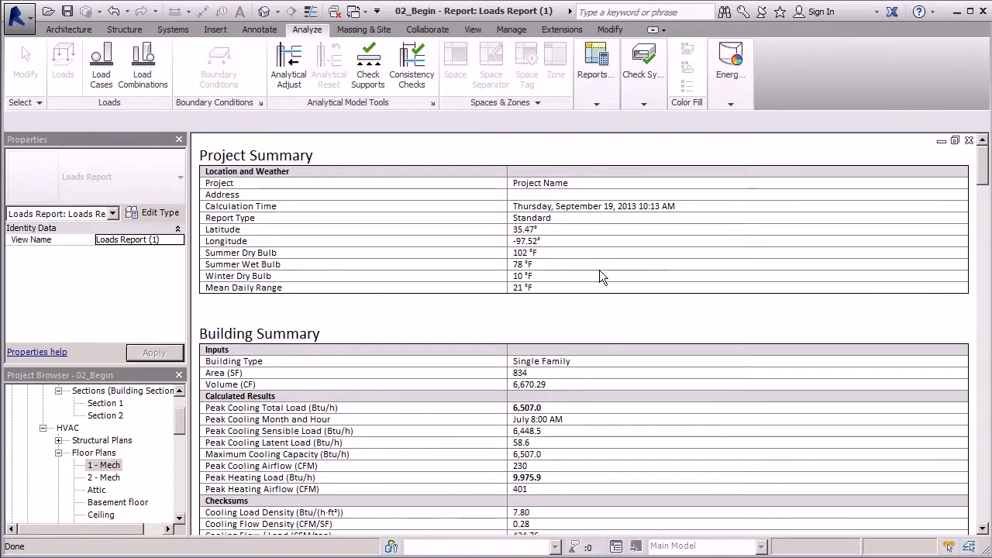
scroll(536, 300, "down", 2)
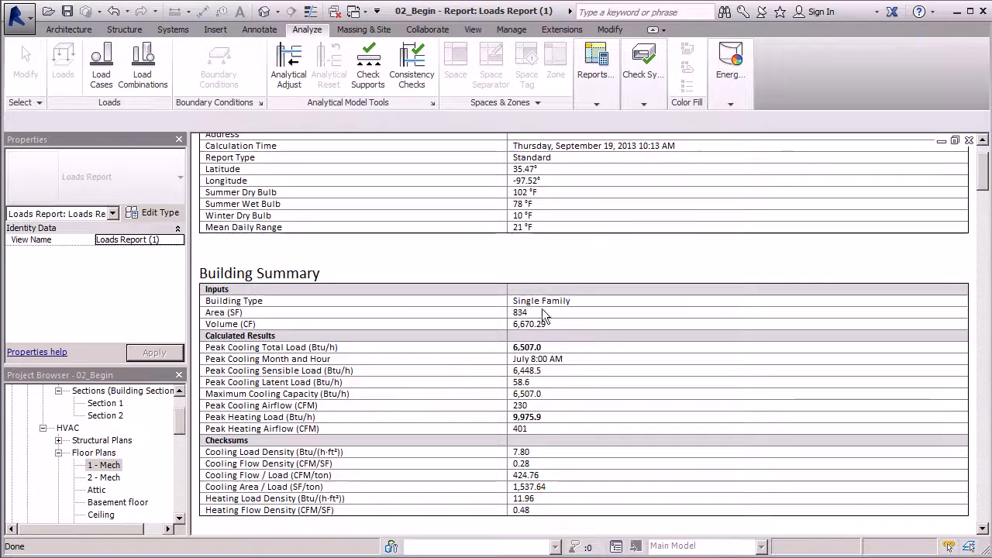
left_click_drag(983, 181, 987, 219)
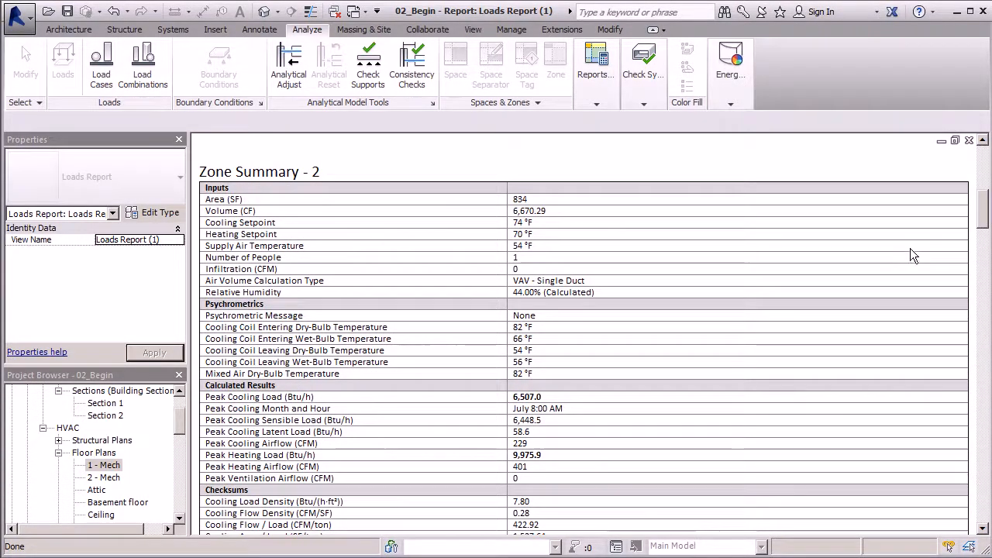
left_click_drag(986, 223, 988, 264)
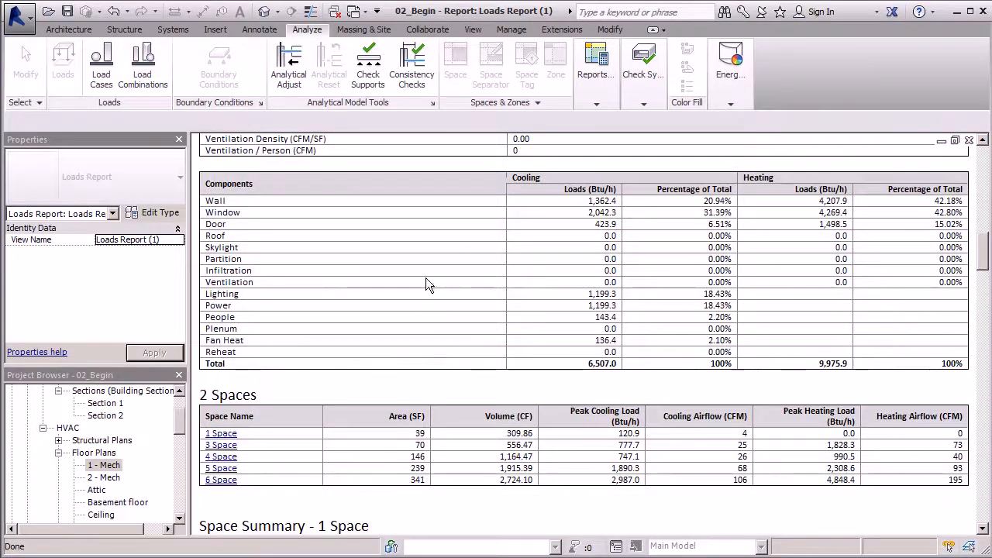
scroll(425, 286, "down", 3)
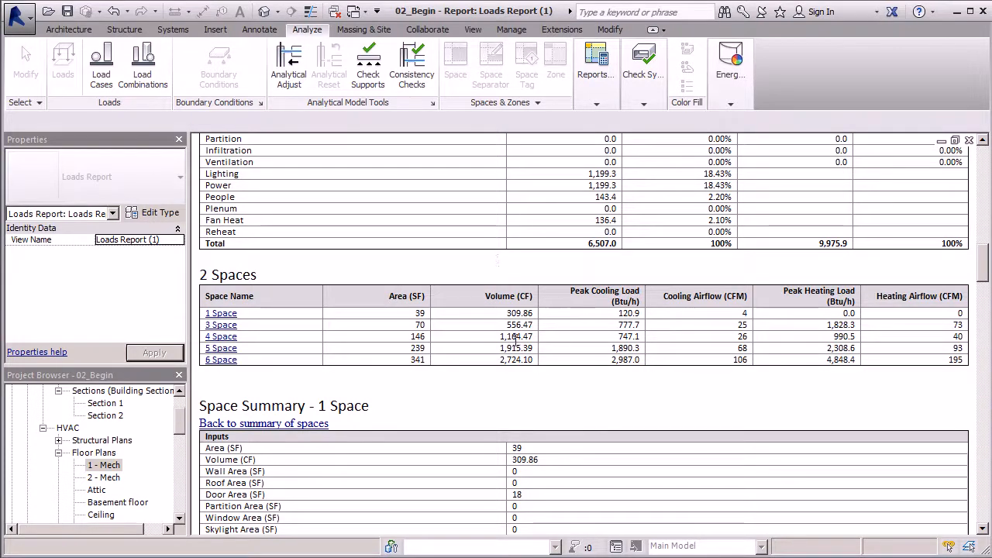
left_click_drag(986, 270, 985, 171)
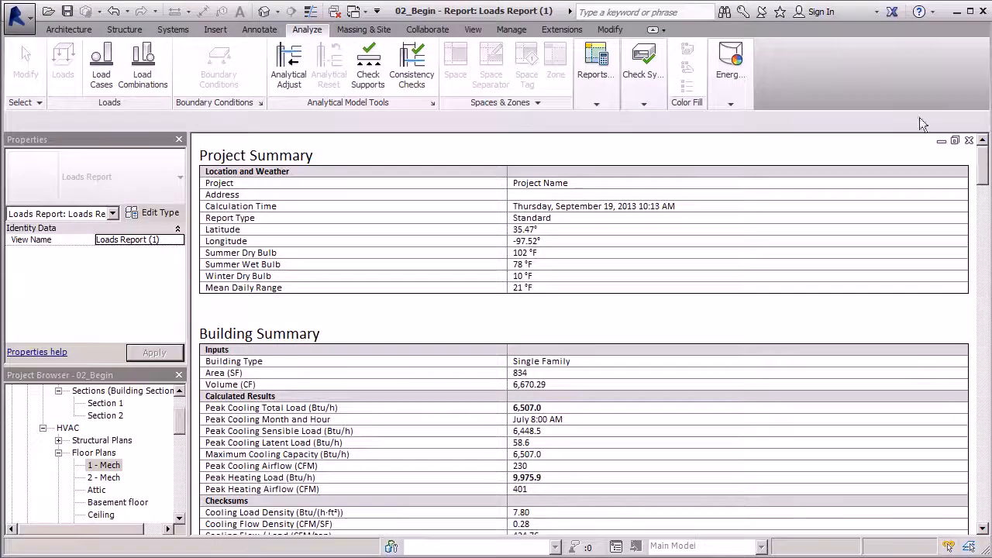